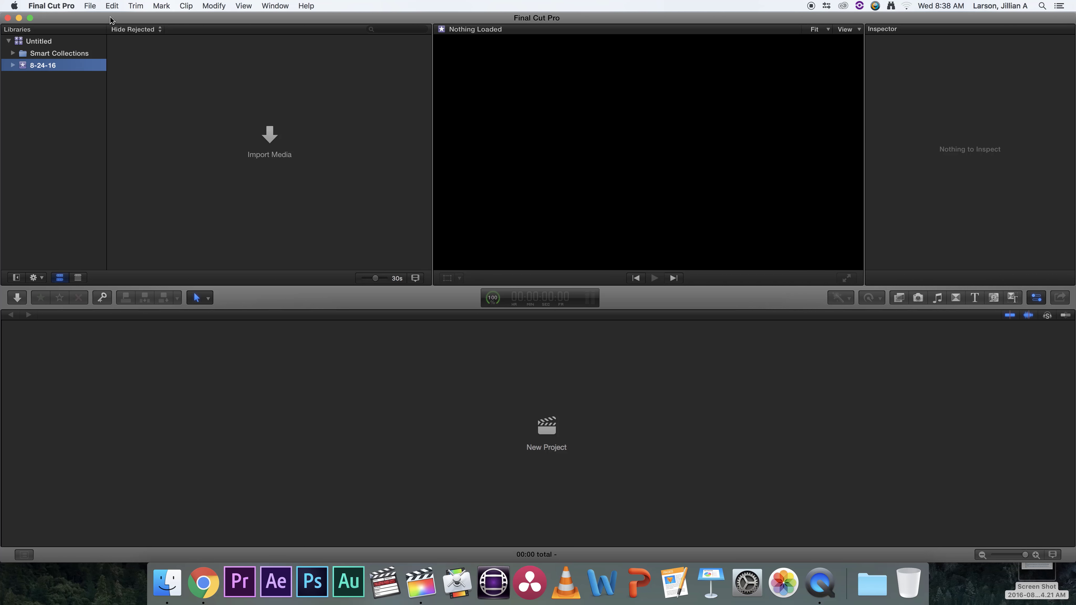
# Create a project named Tutorial in event 8-24-16 with custom video properties of 720p HD, 1280x720, 23.98p.
pyautogui.click(89, 6)
pyautogui.moveTo(195, 19)
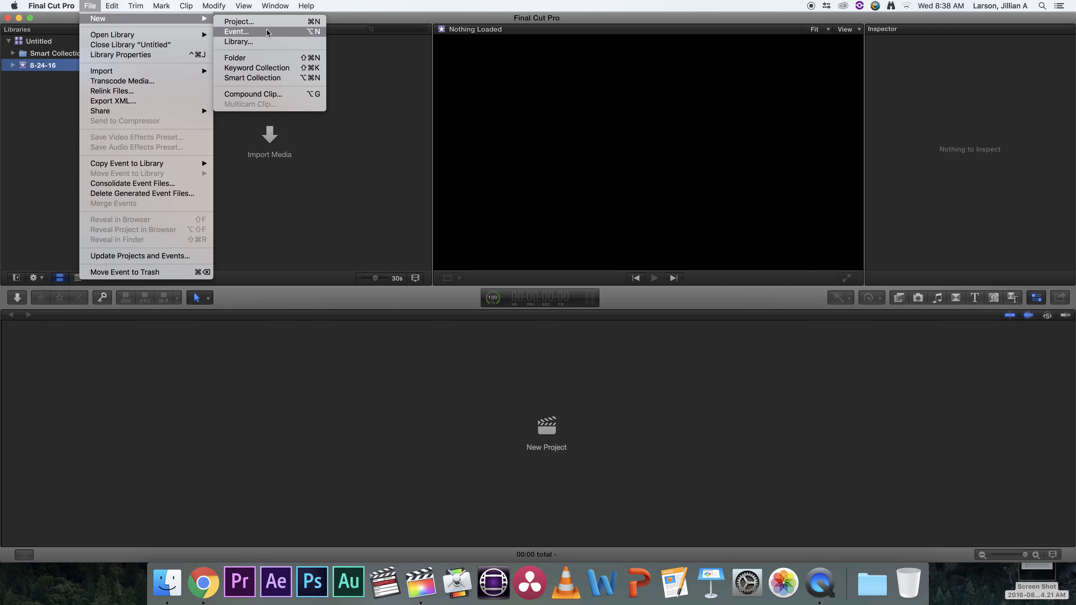
pyautogui.click(254, 22)
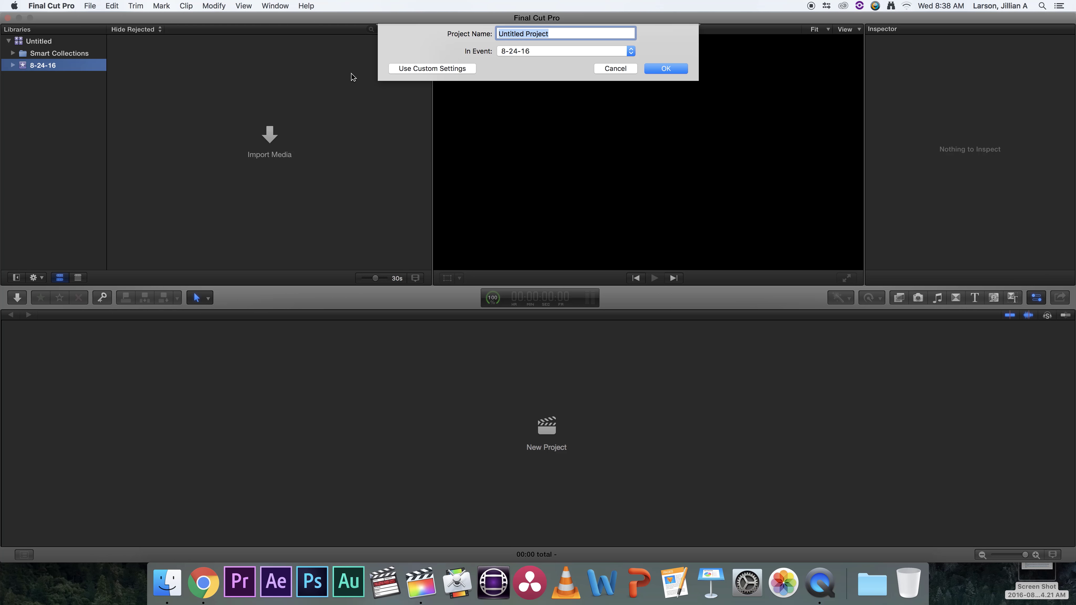
pyautogui.click(462, 69)
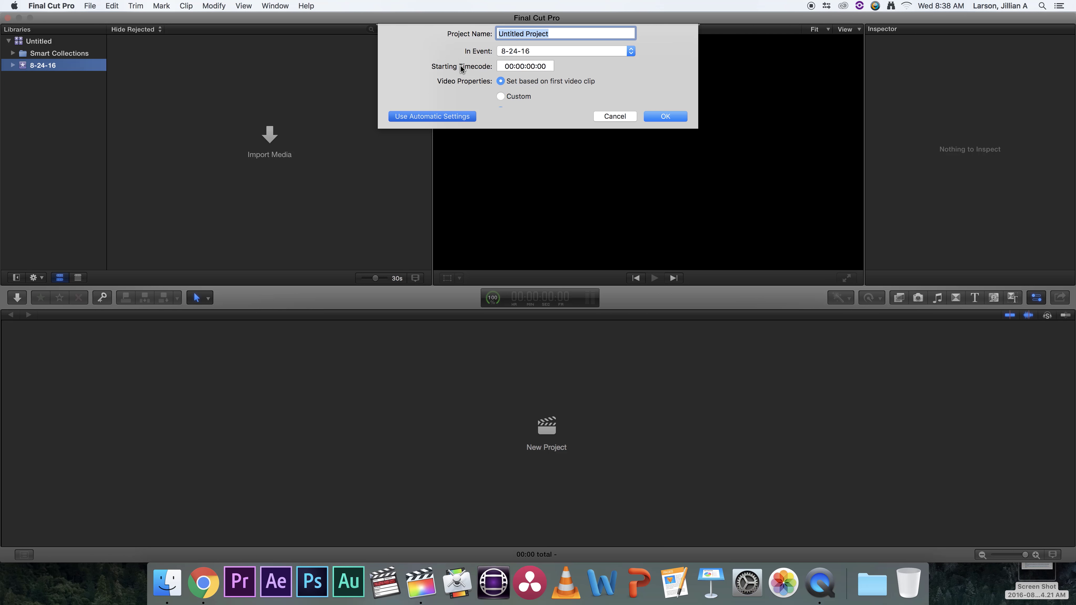
pyautogui.click(518, 97)
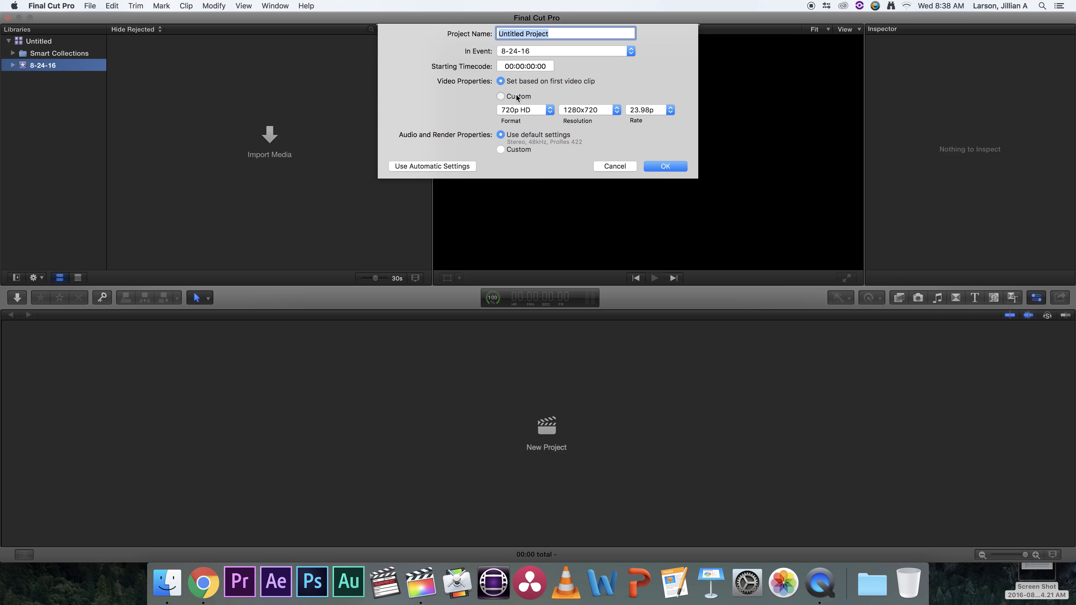
pyautogui.click(529, 113)
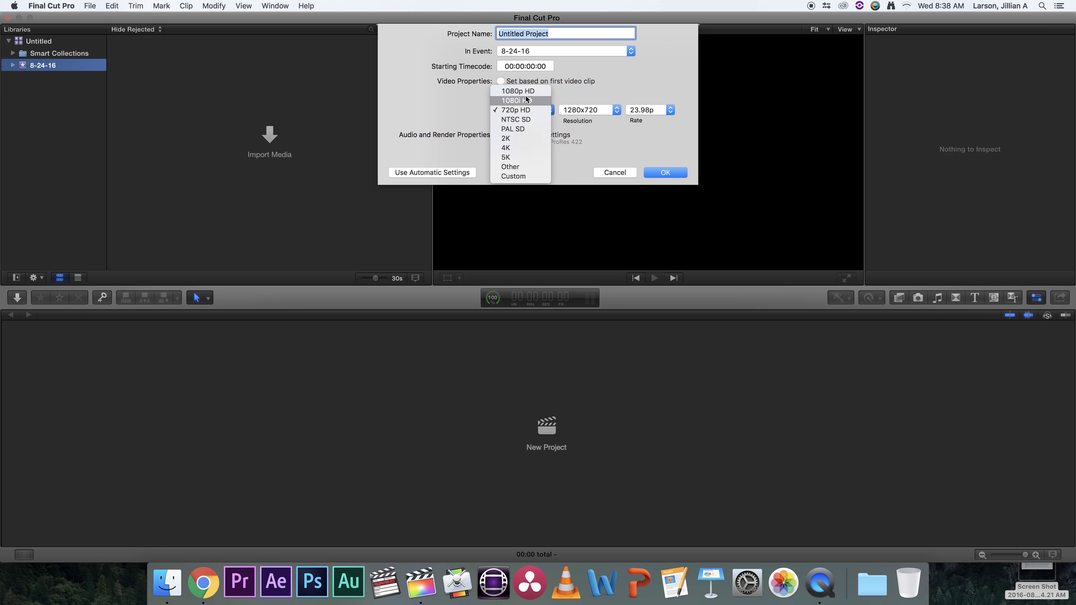
pyautogui.click(526, 110)
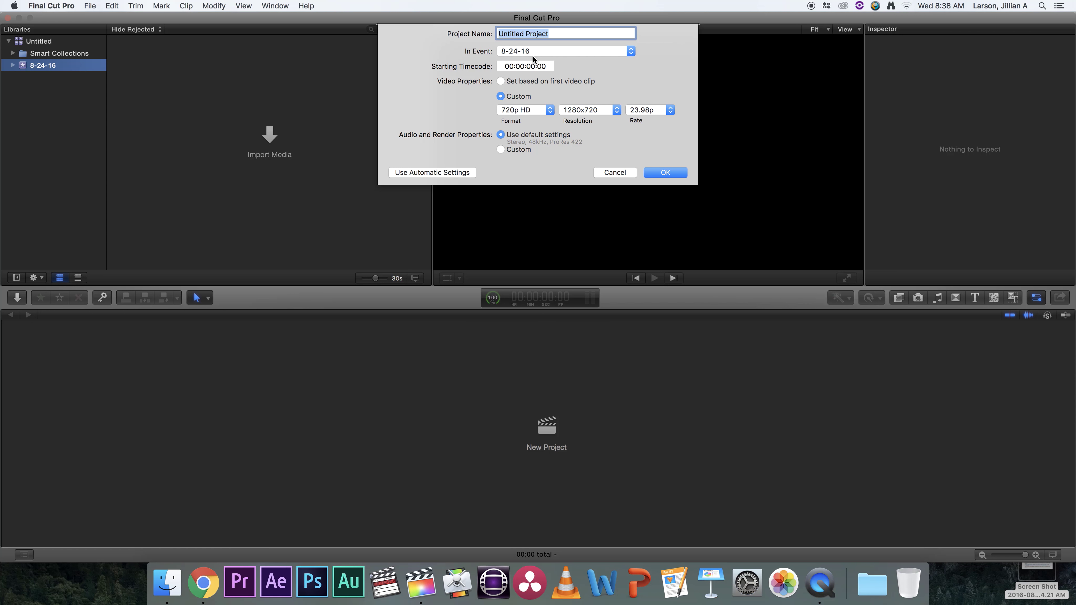
pyautogui.write('Tutorial')
pyautogui.click(663, 172)
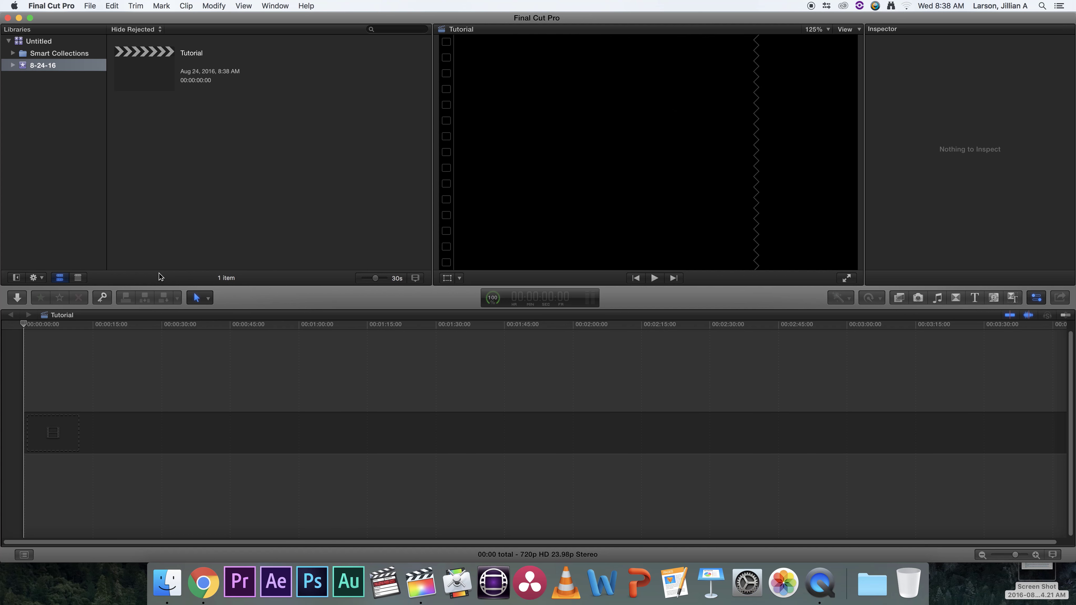
# Show the browser clips as a list and import 20160824_065413.mp4 from the Desktop into the existing event.
pyautogui.click(77, 278)
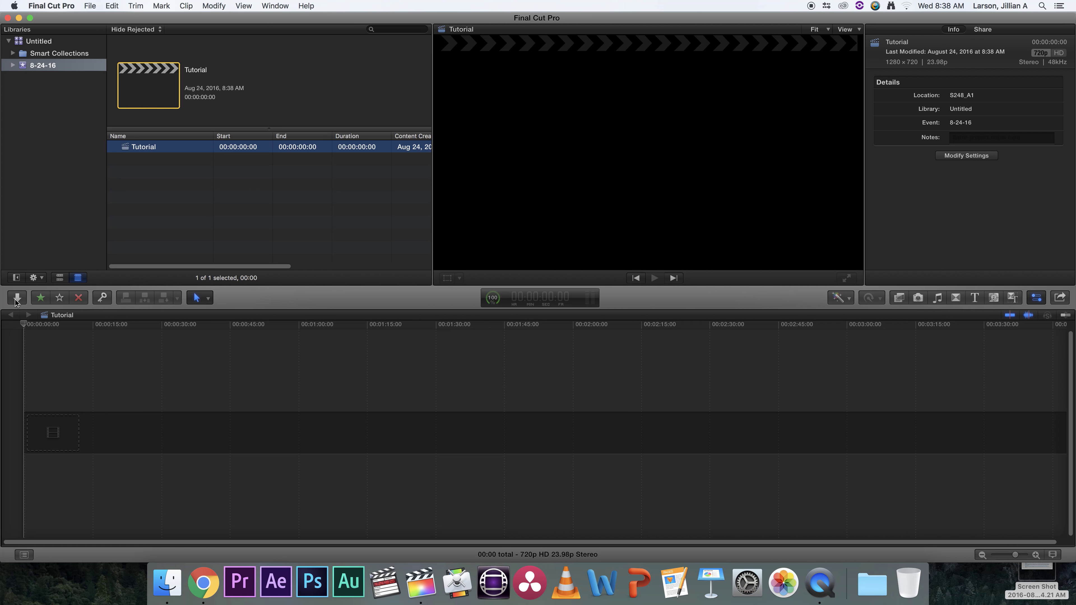
pyautogui.click(14, 299)
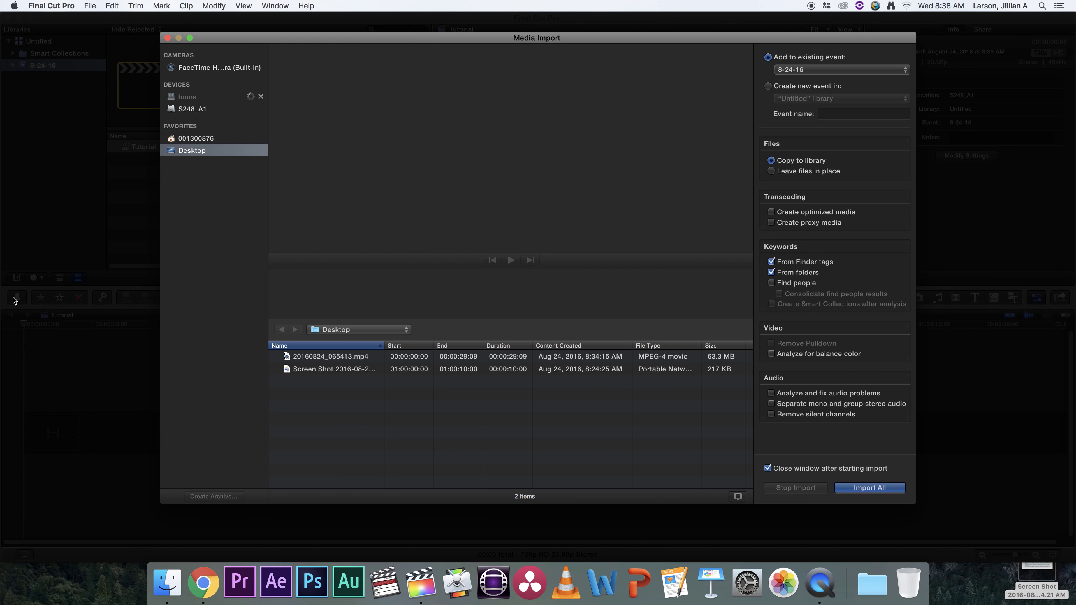
pyautogui.click(303, 358)
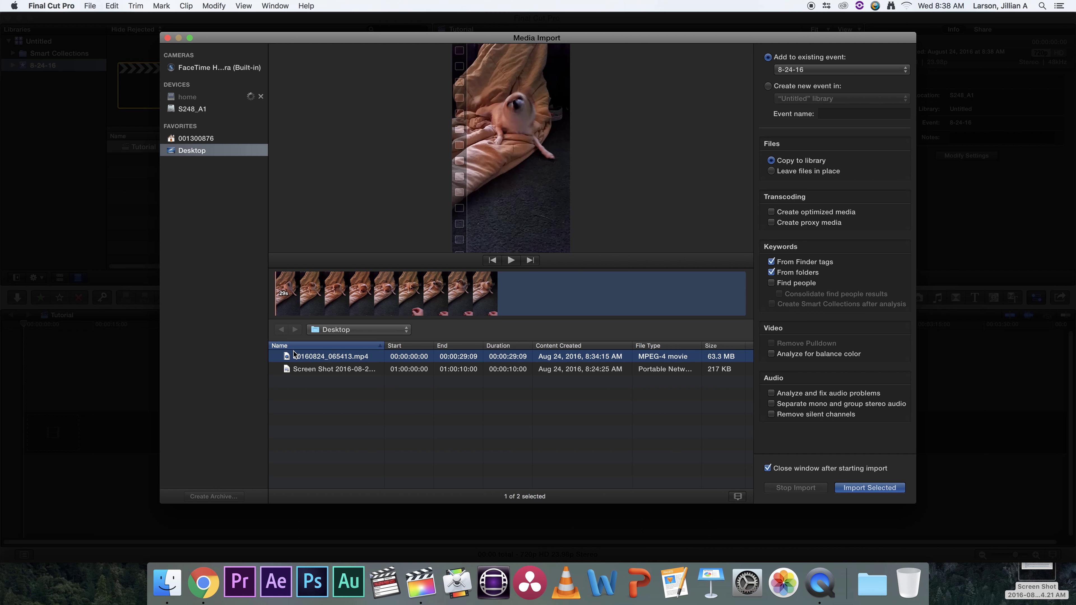
pyautogui.click(869, 483)
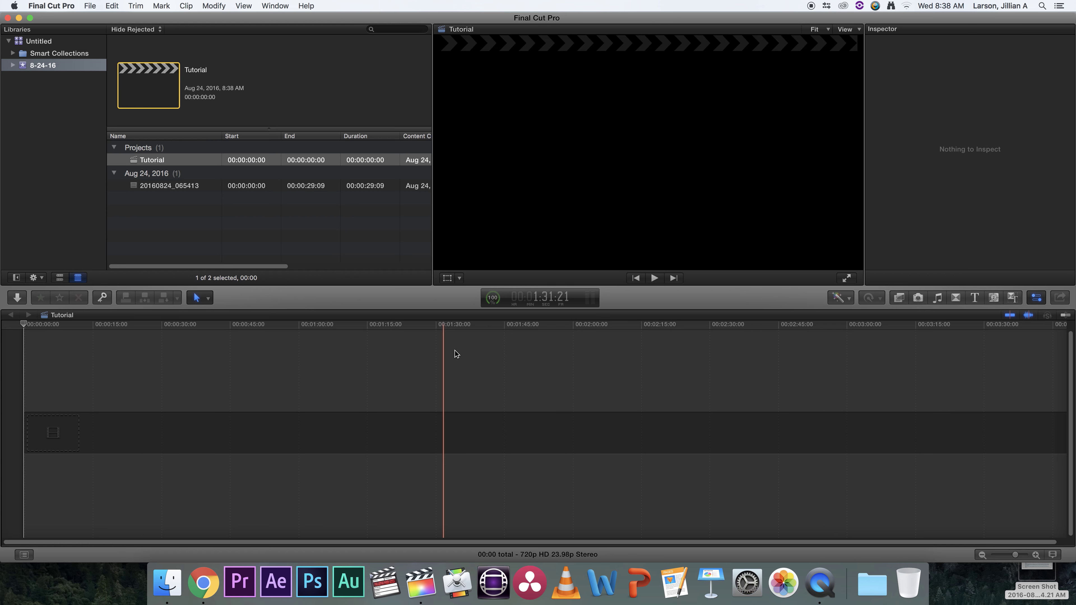
# Place clip 20160824_065413 at the start of the timeline and duplicate it directly above the original.
pyautogui.click(150, 187)
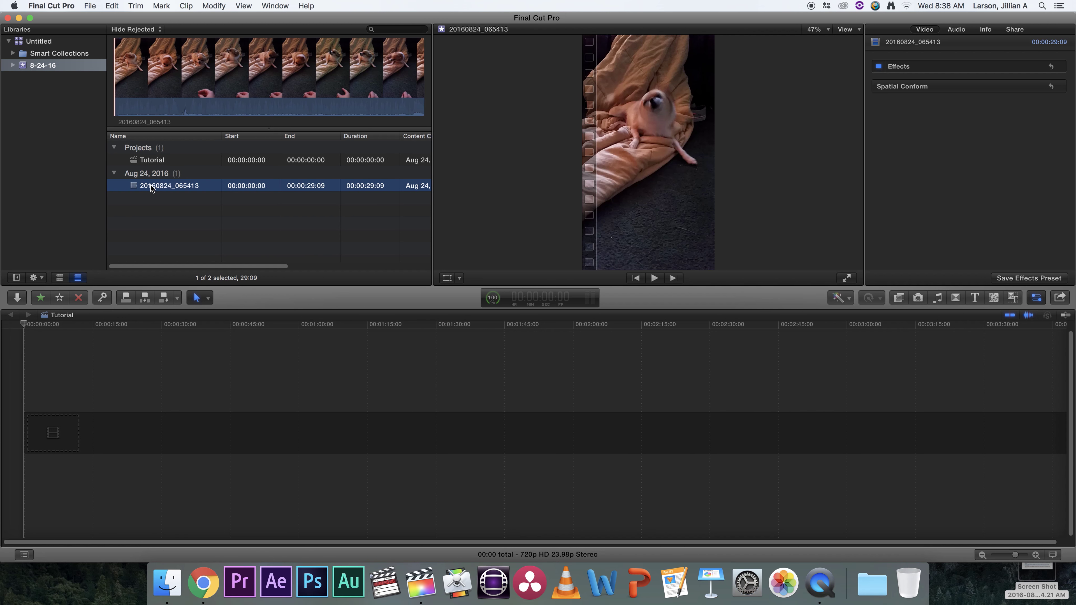
pyautogui.moveTo(151, 189); pyautogui.dragTo(31, 425)
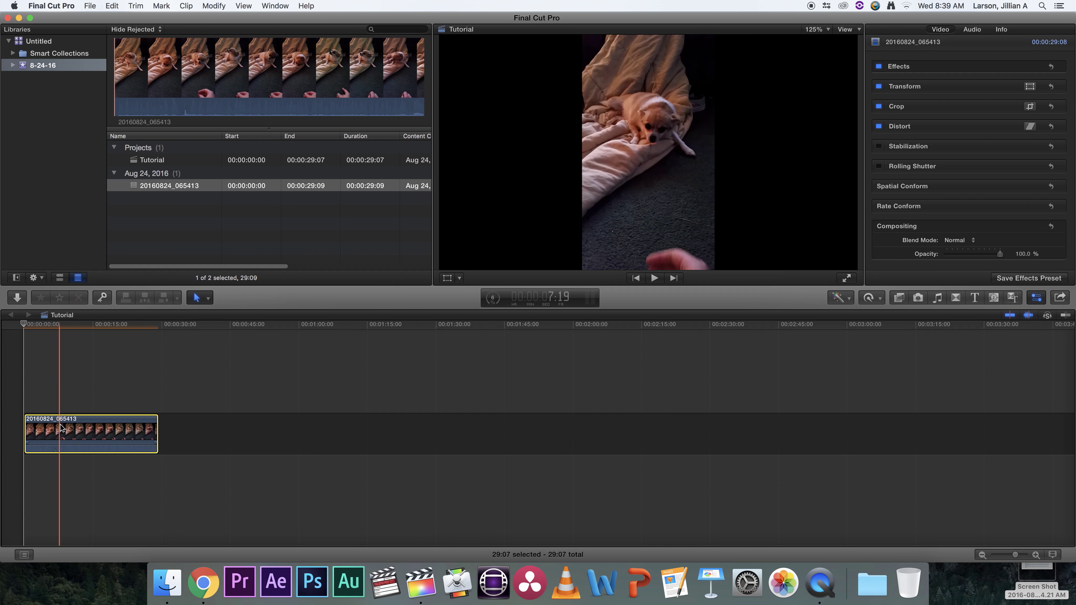
pyautogui.moveTo(62, 428); pyautogui.dragTo(62, 374)
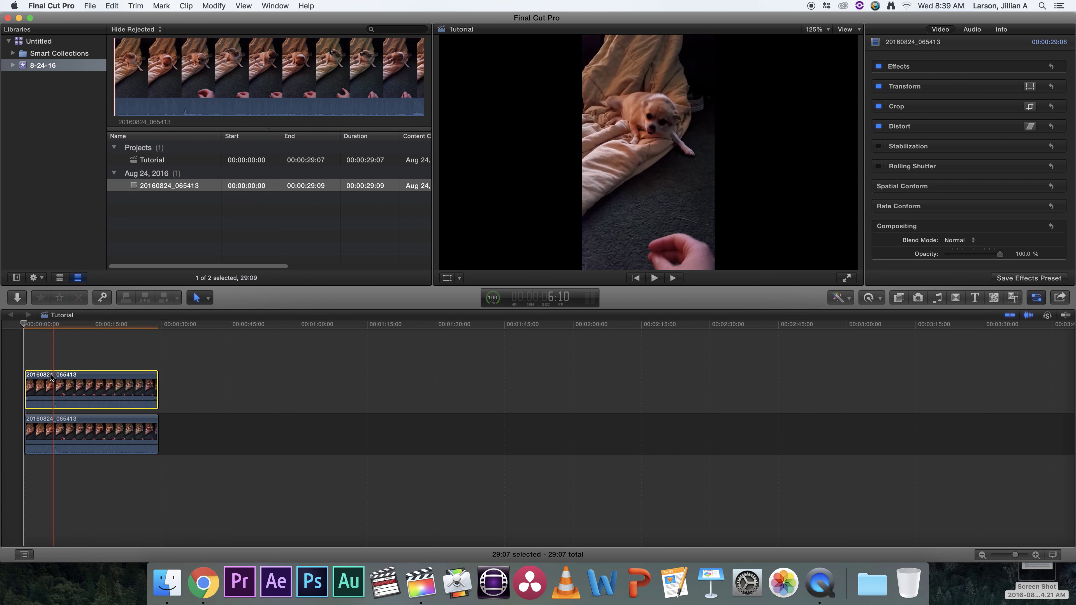
# Silence the lower clip by lowering its audio level to -∞ dB.
pyautogui.click(62, 431)
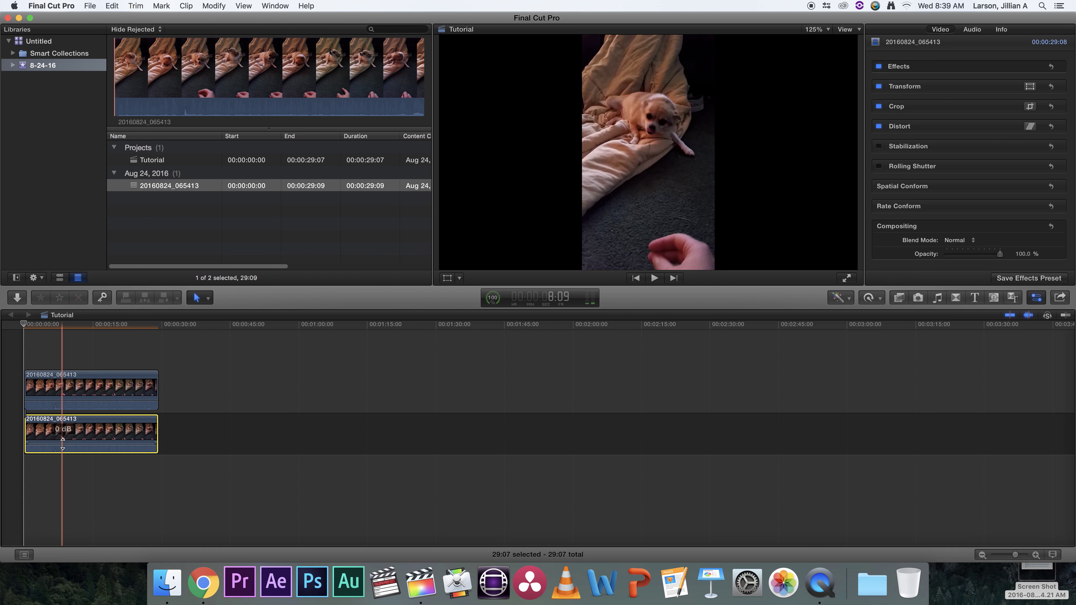
pyautogui.moveTo(62, 442); pyautogui.dragTo(62, 459)
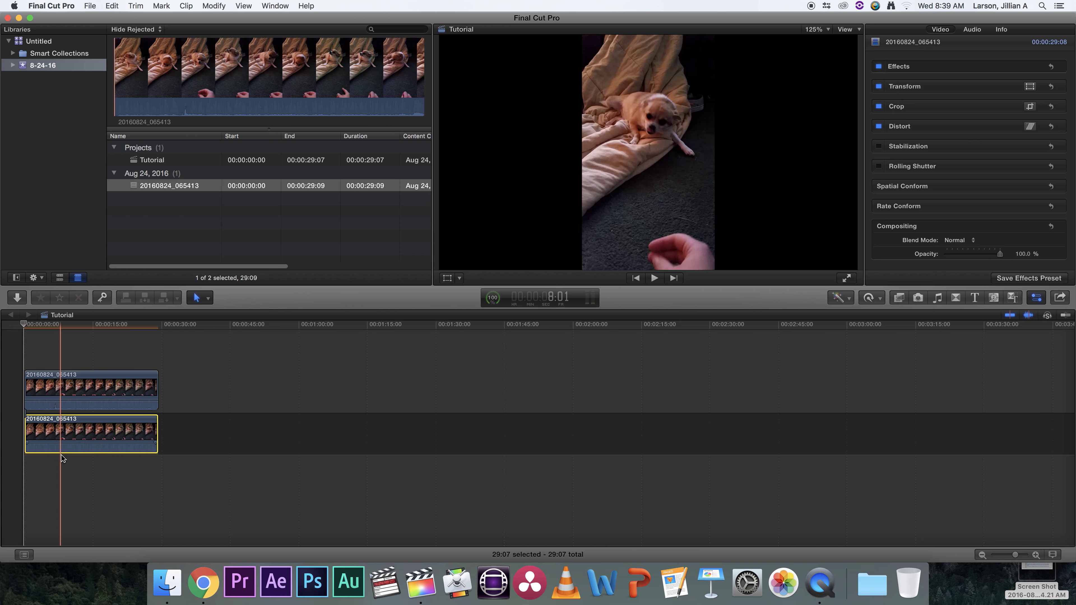
pyautogui.click(45, 453)
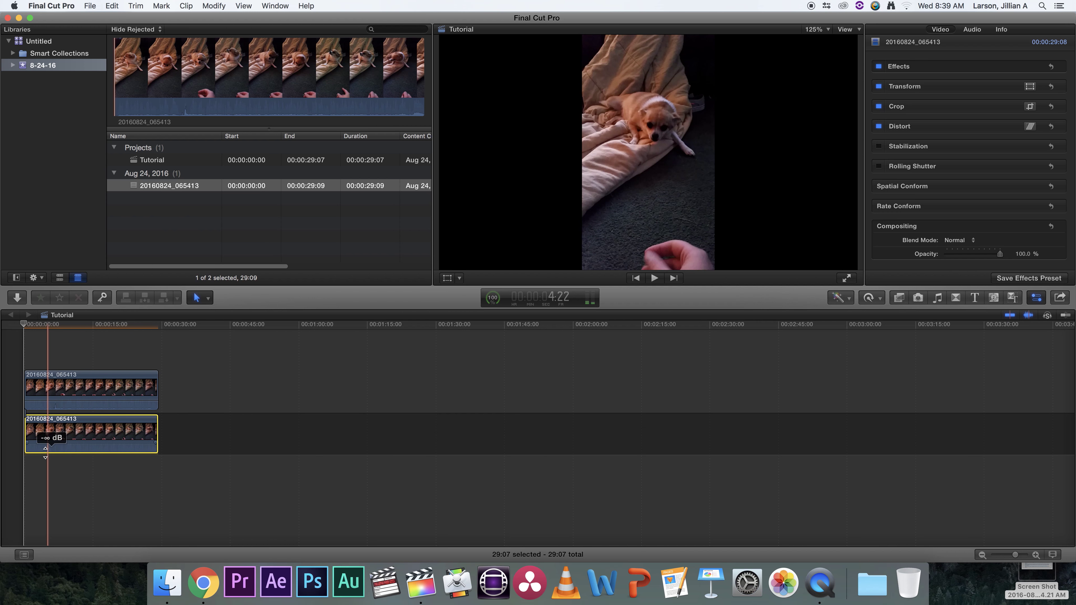
pyautogui.moveTo(45, 452)
pyautogui.mouseDown()
pyautogui.moveTo(37, 453)
pyautogui.moveTo(51, 452)
pyautogui.mouseUp()
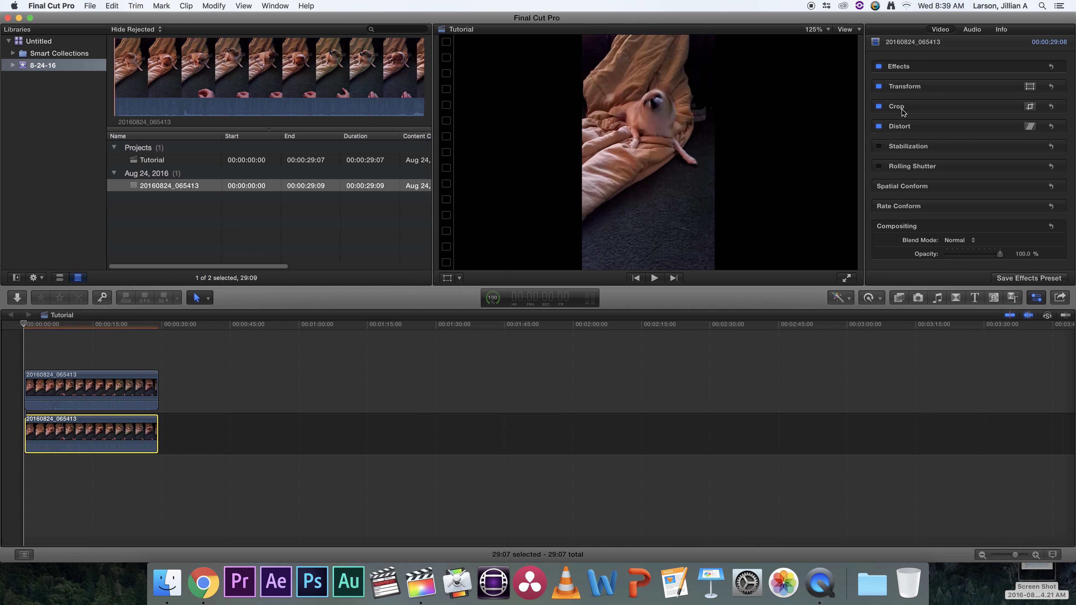
# Scale the lower clip to 395 % and apply a Gaussian blur effect to it.
pyautogui.click(1012, 86)
pyautogui.moveTo(961, 129); pyautogui.dragTo(1000, 129)
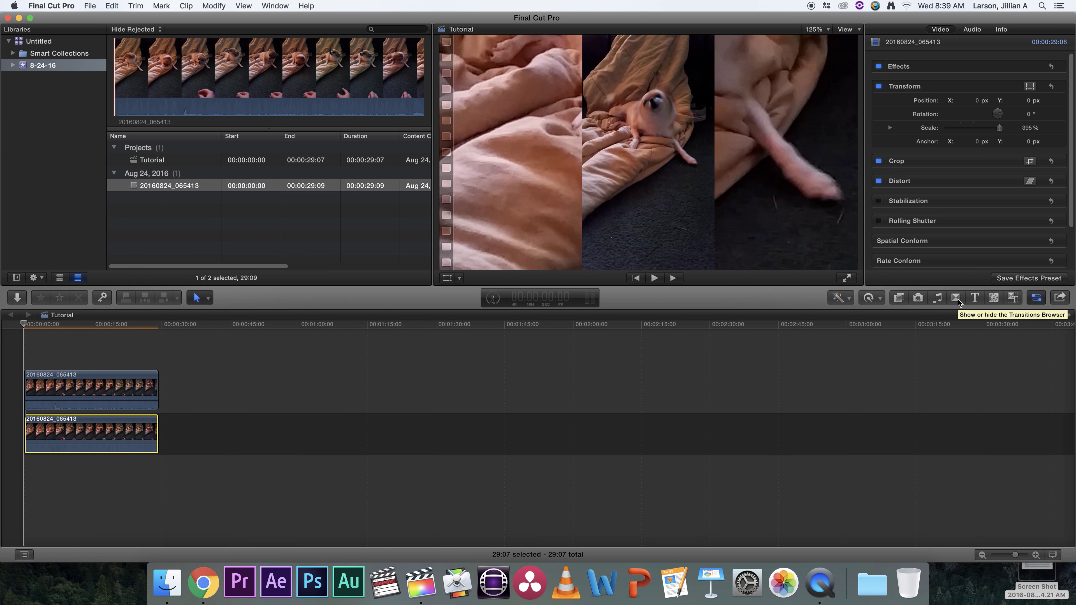
pyautogui.click(900, 298)
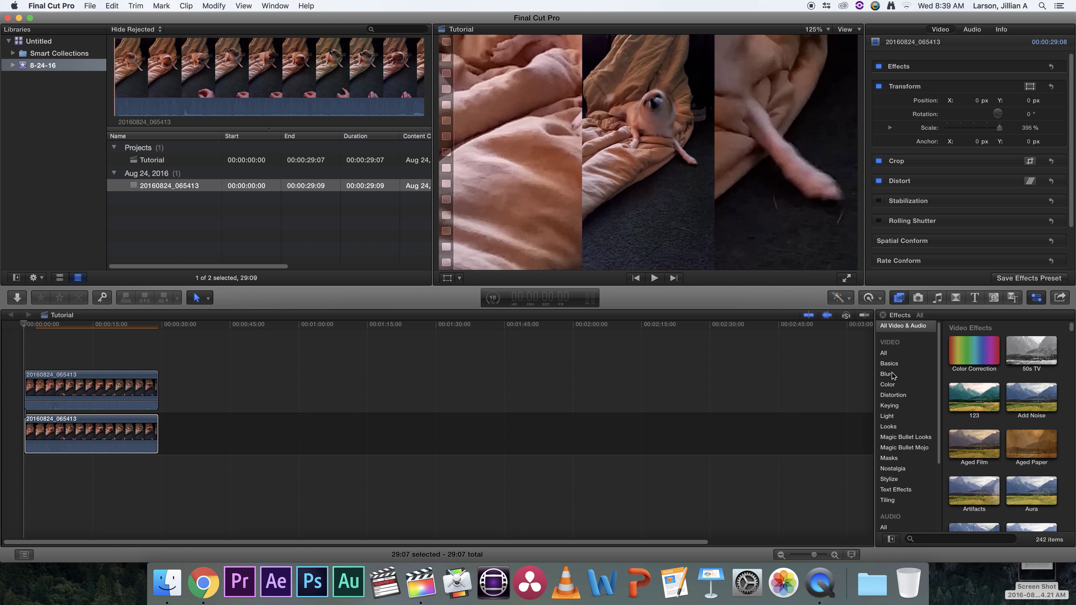
pyautogui.click(888, 374)
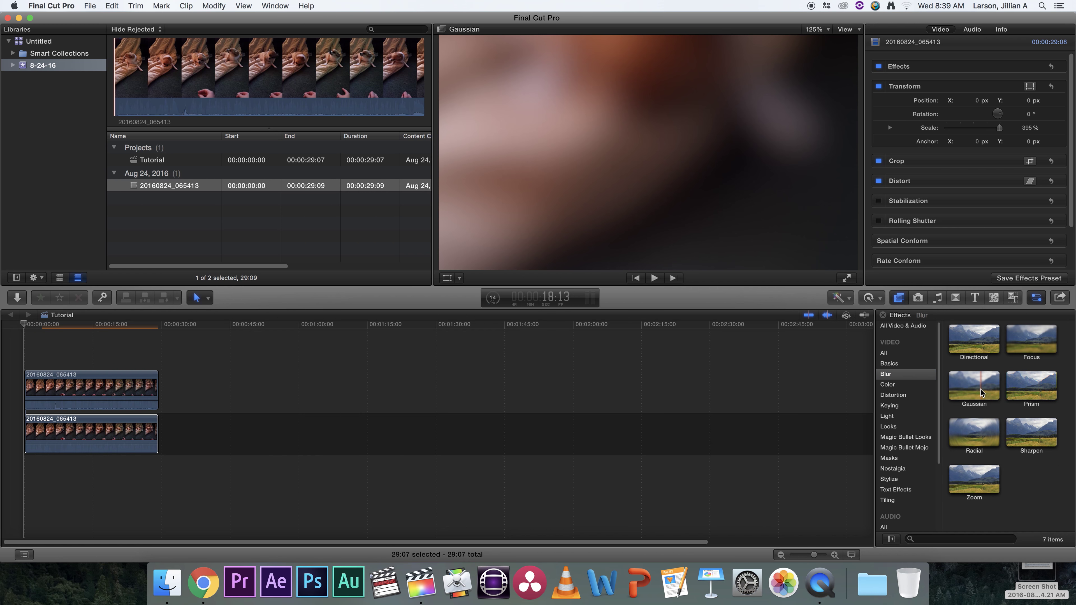
pyautogui.moveTo(980, 389); pyautogui.dragTo(113, 445)
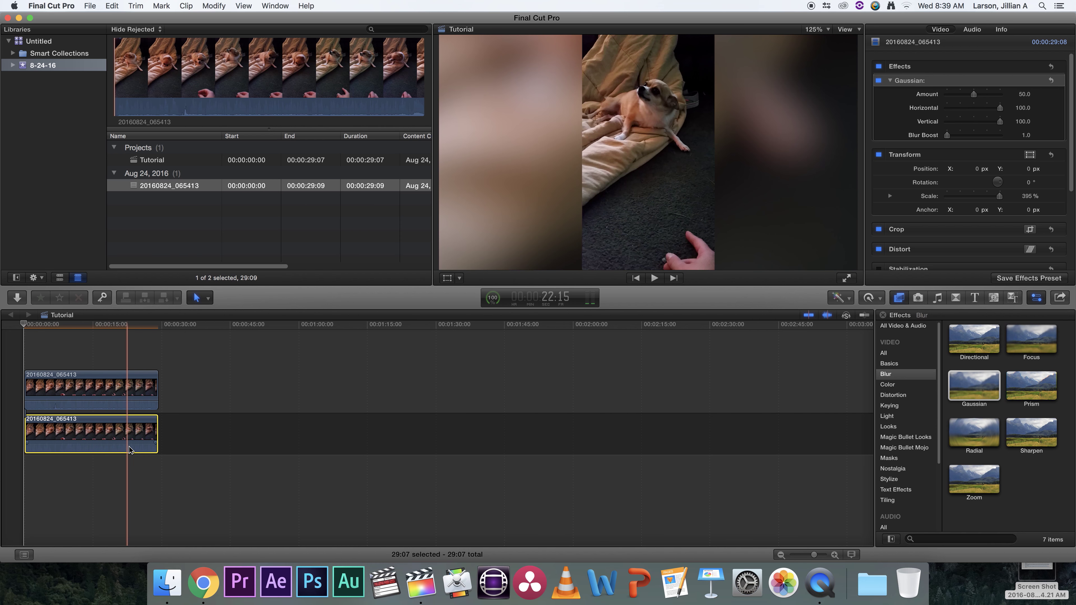
# Apply the Drop Shadow effect from the Stylize category to the upper clip and play back the result.
pyautogui.click(122, 399)
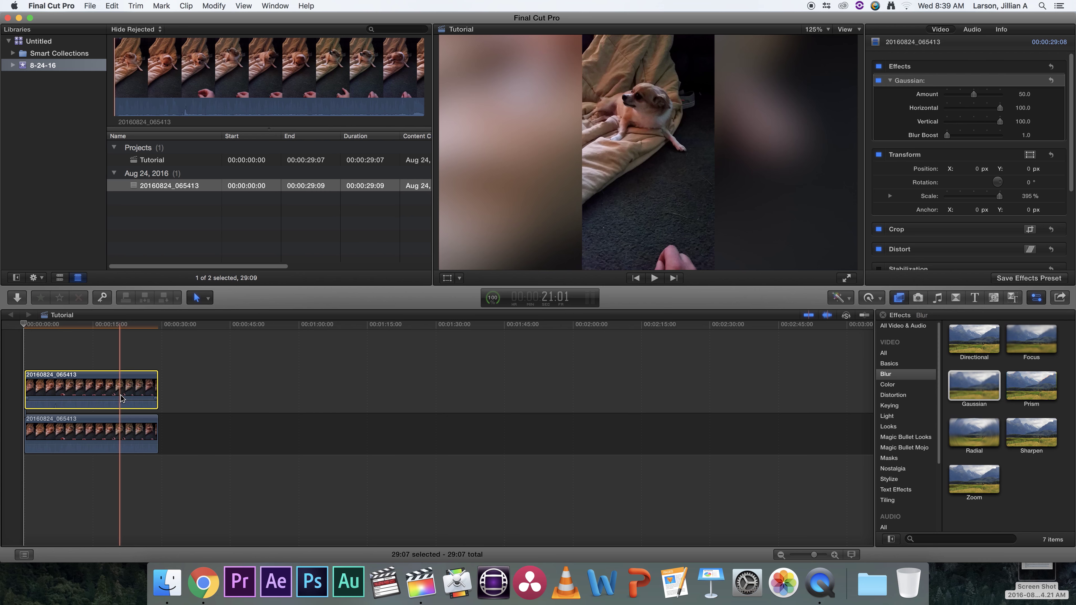
pyautogui.click(891, 480)
pyautogui.scroll(-2, 971, 484)
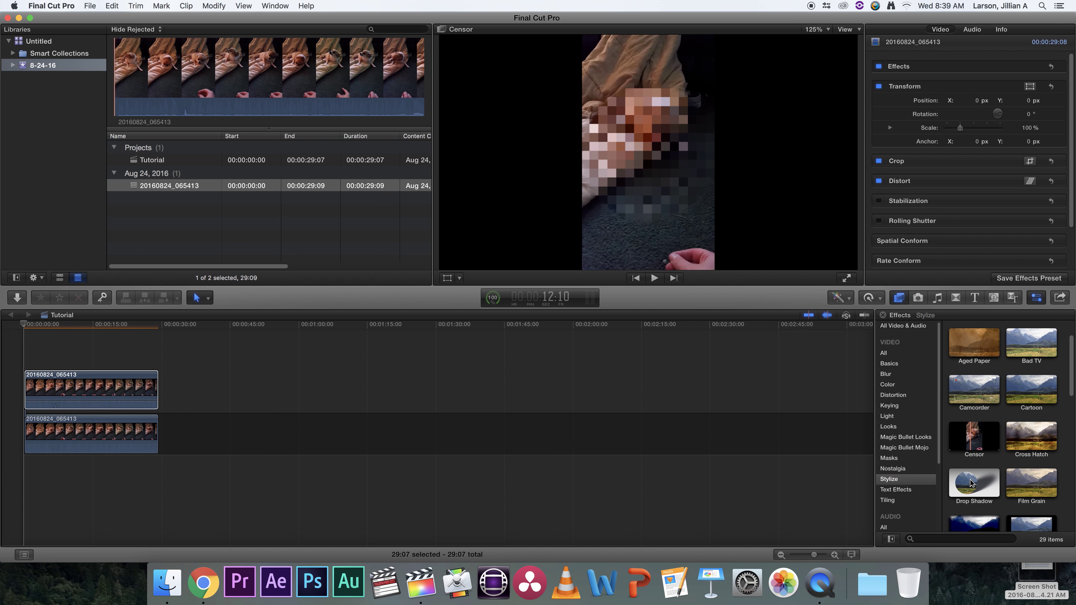
pyautogui.moveTo(972, 483); pyautogui.dragTo(78, 394)
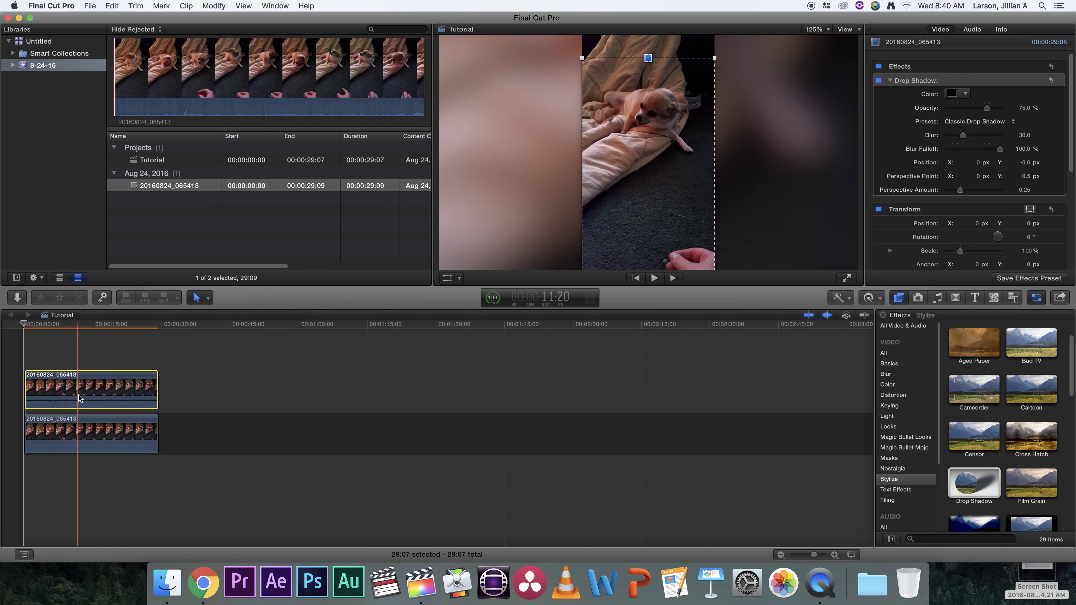
pyautogui.press('space')
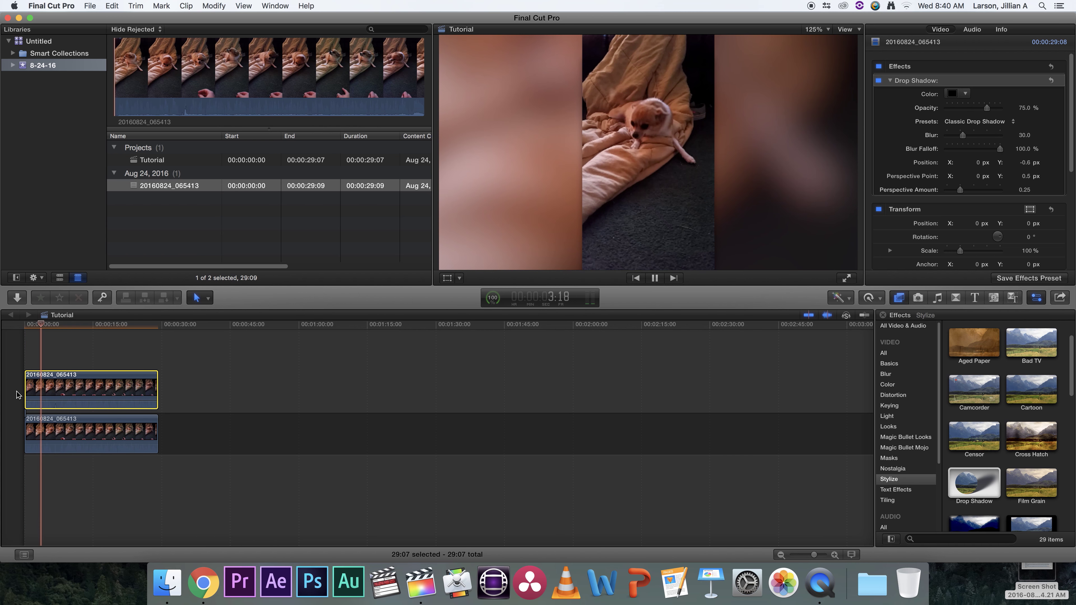
# Switch to Adobe Premiere Pro and create a new project named Tutorial with the default settings.
pyautogui.press('super+h')
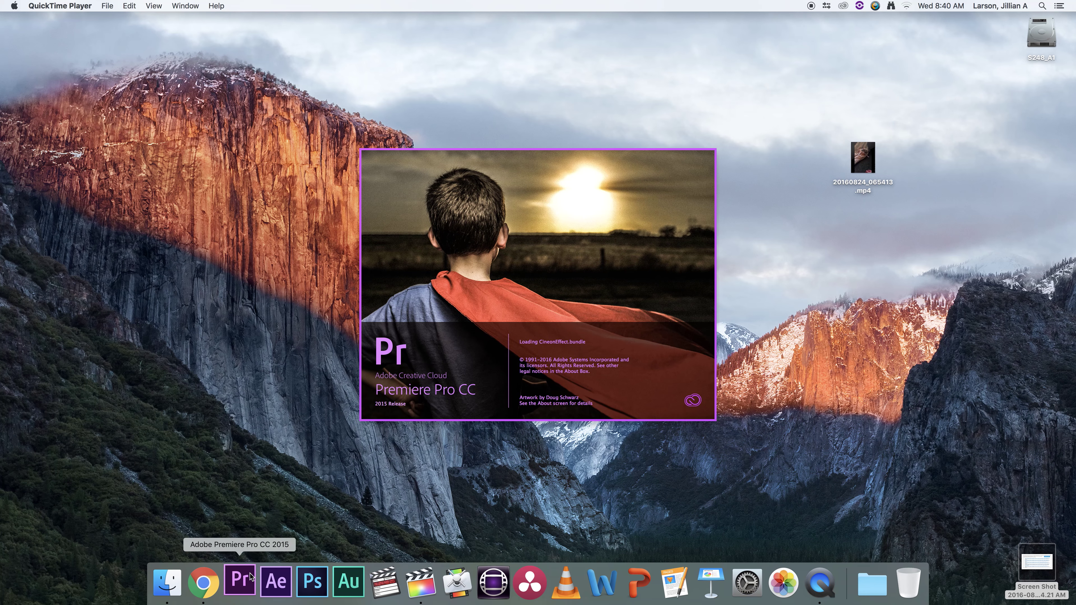
pyautogui.click(399, 220)
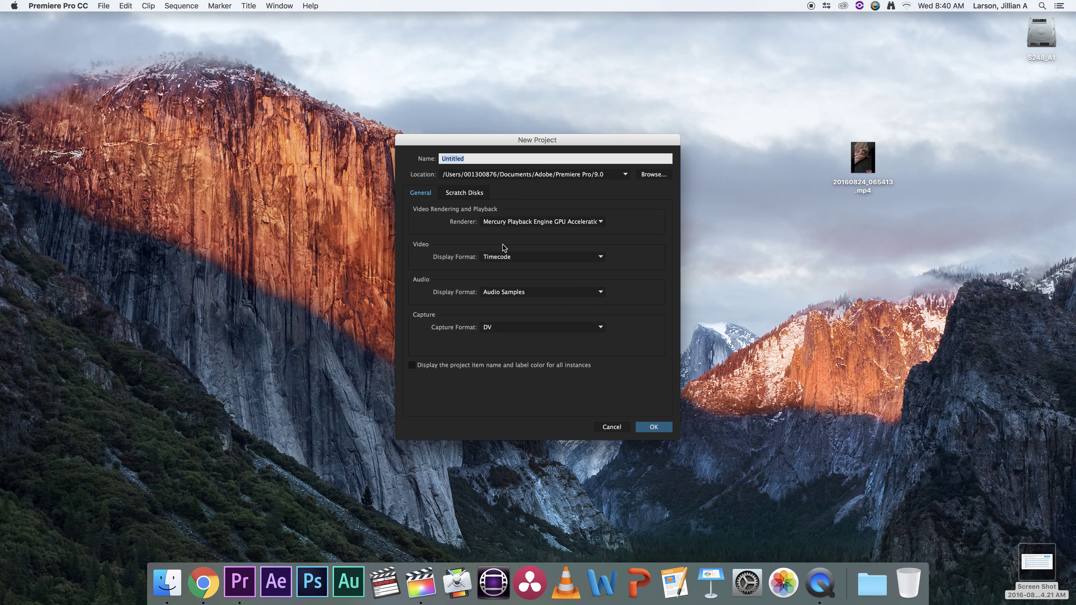
pyautogui.write('Tutorial')
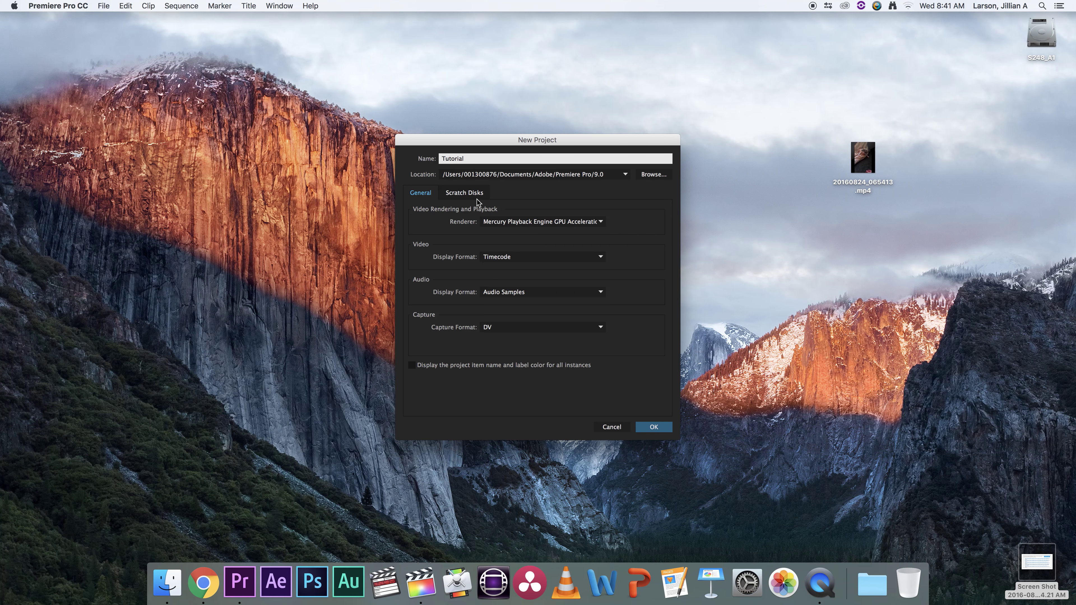
pyautogui.press('Return')
# Import 20160824_065413.mp4 from Finder into the project and create a sequence from it.
pyautogui.click(168, 583)
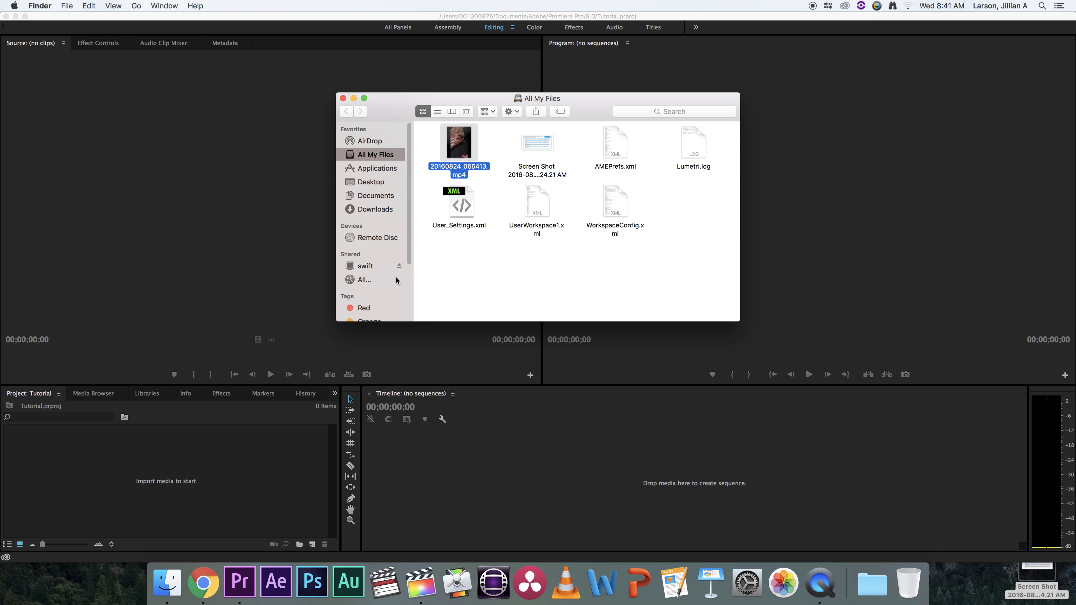
pyautogui.moveTo(459, 144); pyautogui.dragTo(178, 485)
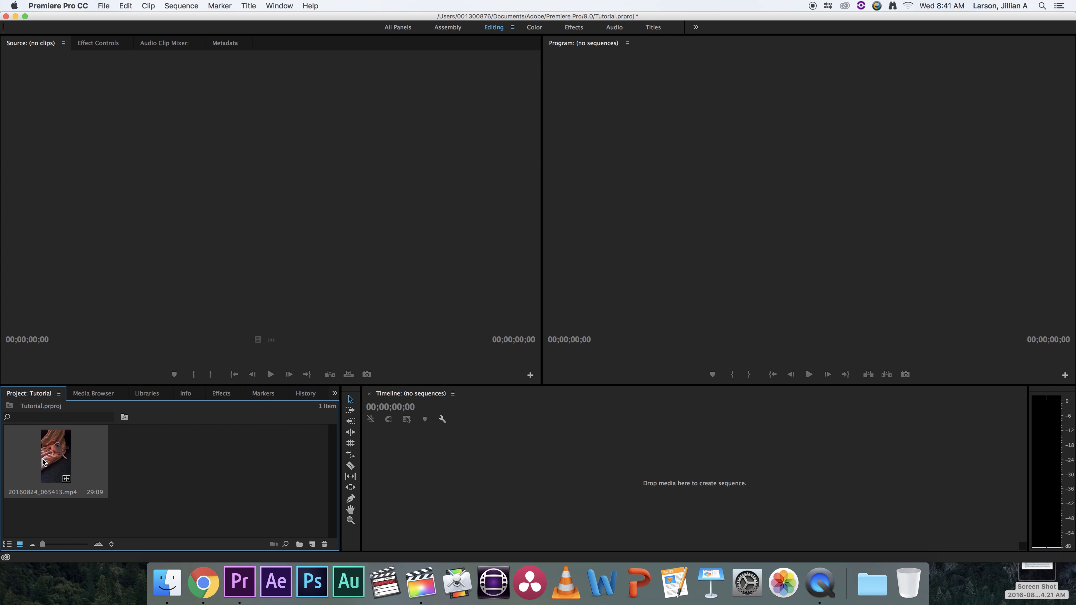
pyautogui.moveTo(43, 461); pyautogui.dragTo(482, 464)
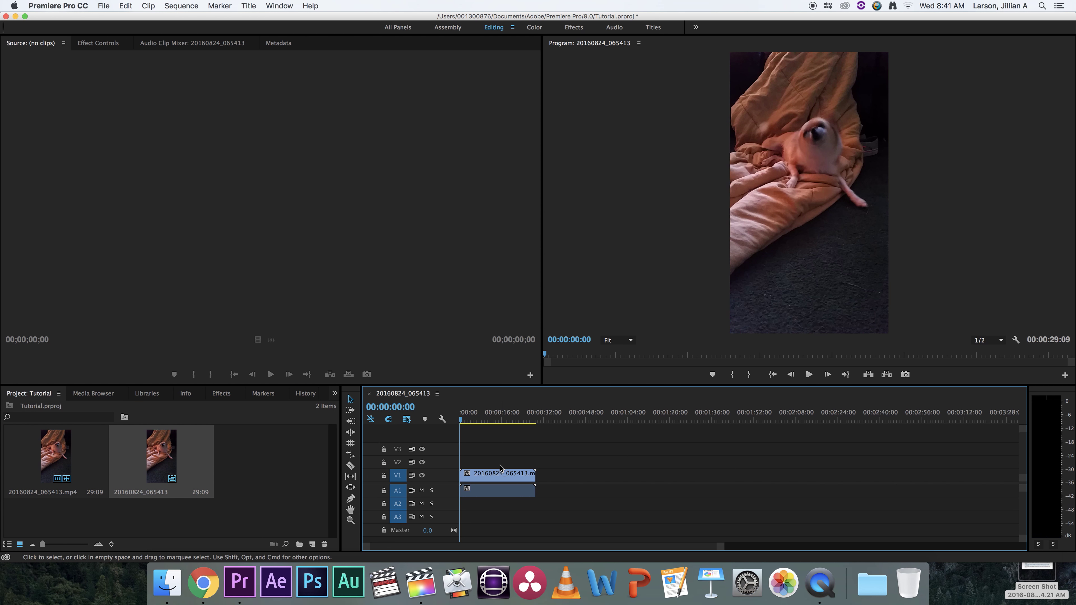
# Change the sequence's editing mode to HDV 720p and accept the deletion of its preview files.
pyautogui.click(181, 6)
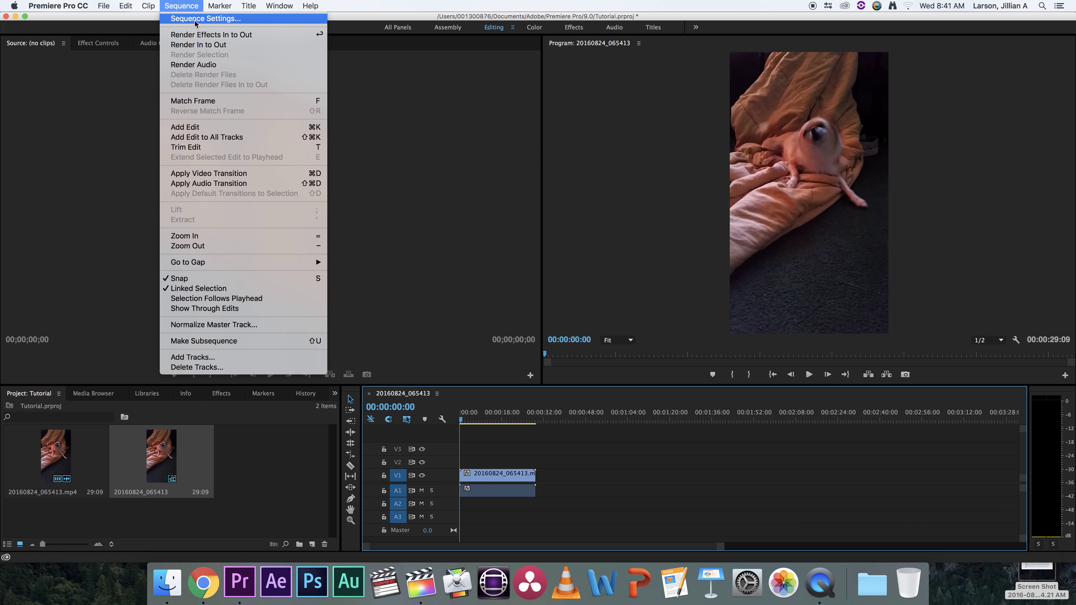
pyautogui.click(196, 19)
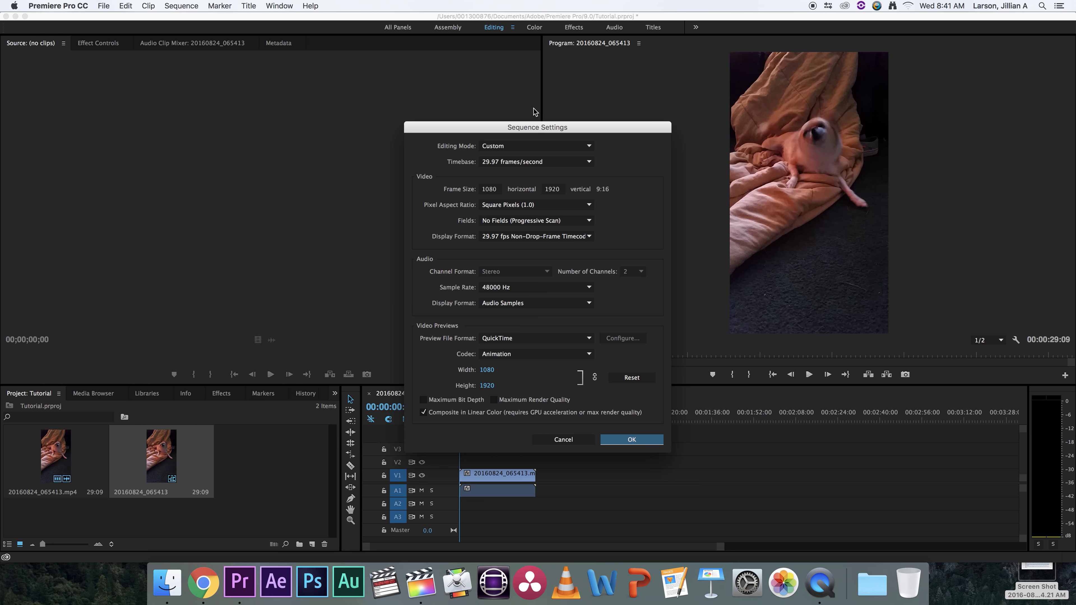
pyautogui.click(526, 146)
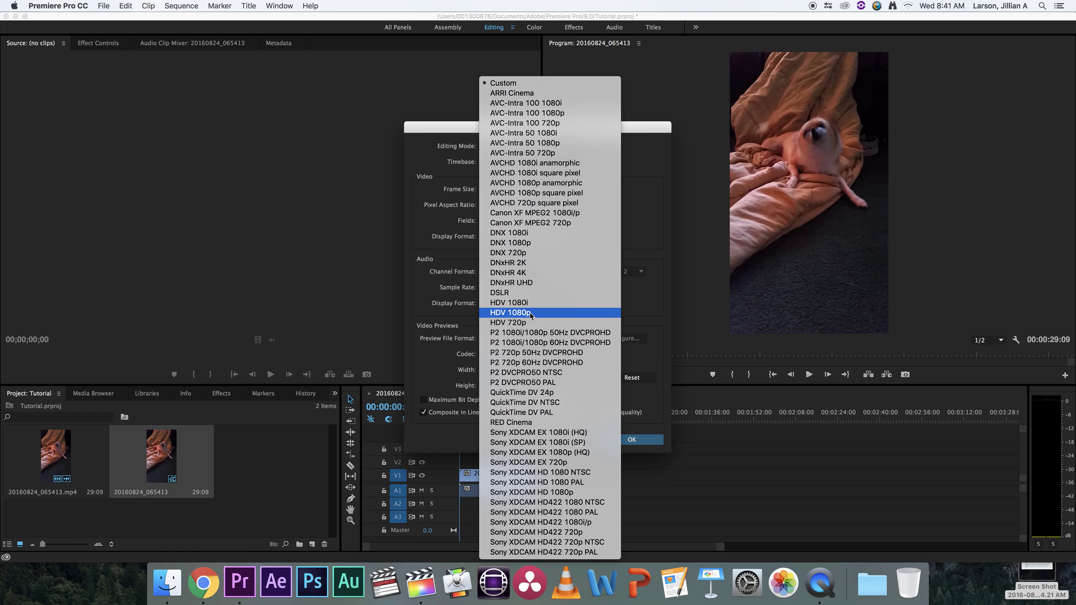
pyautogui.click(529, 323)
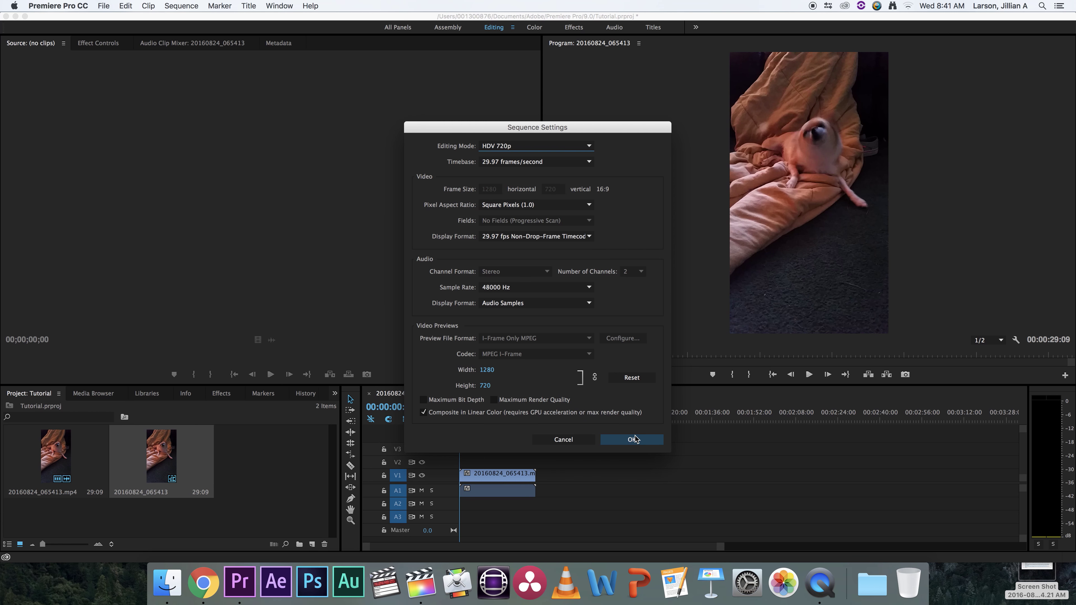
pyautogui.click(635, 439)
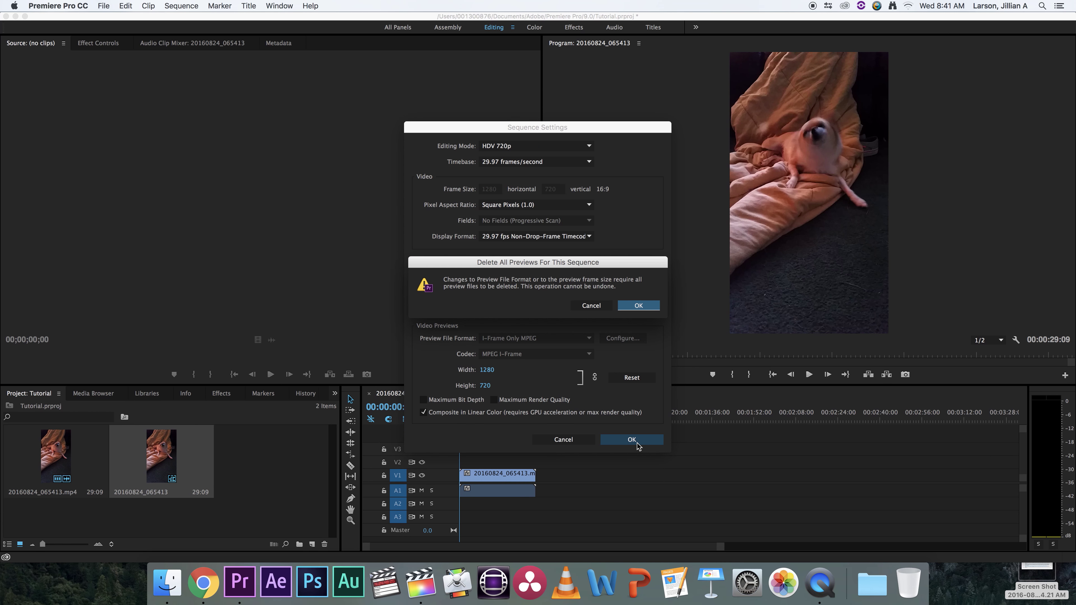
pyautogui.click(627, 312)
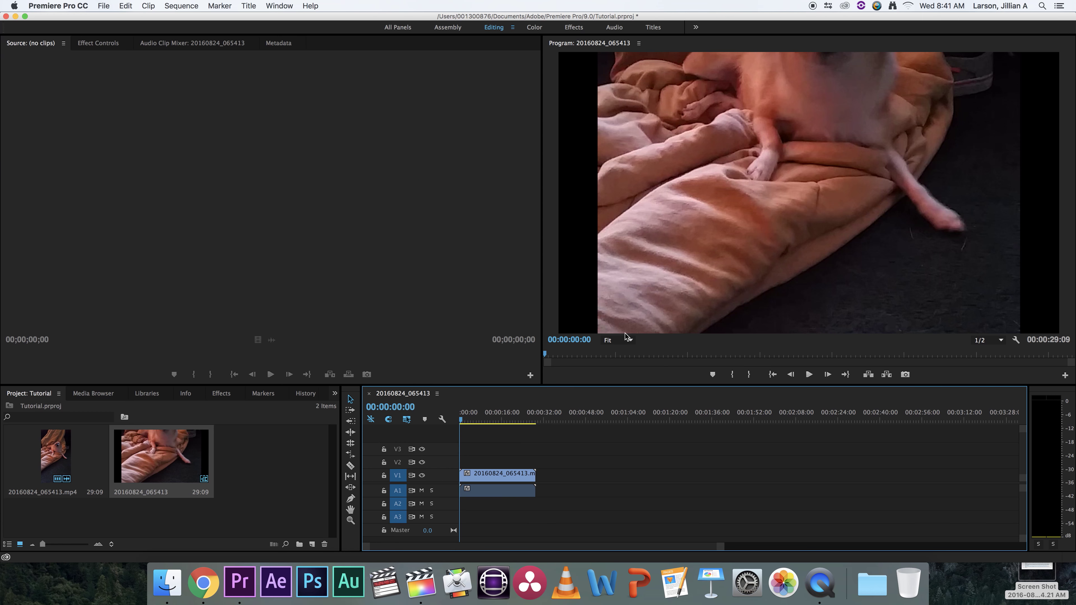
# Scale the clip in the sequence down to 39 so the whole vertical video fits the frame height.
pyautogui.click(508, 491)
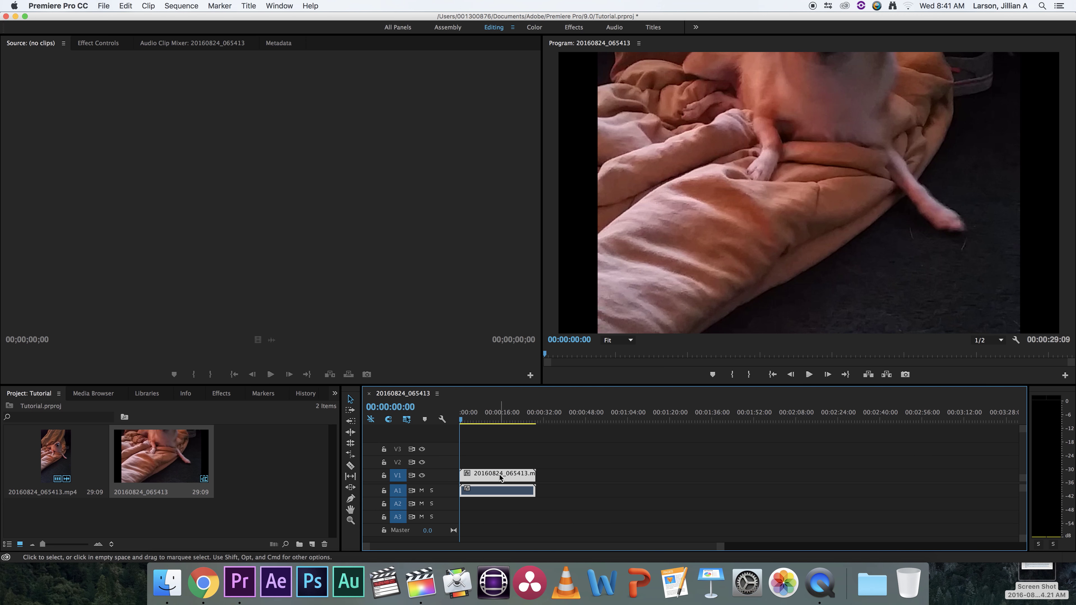
pyautogui.click(118, 43)
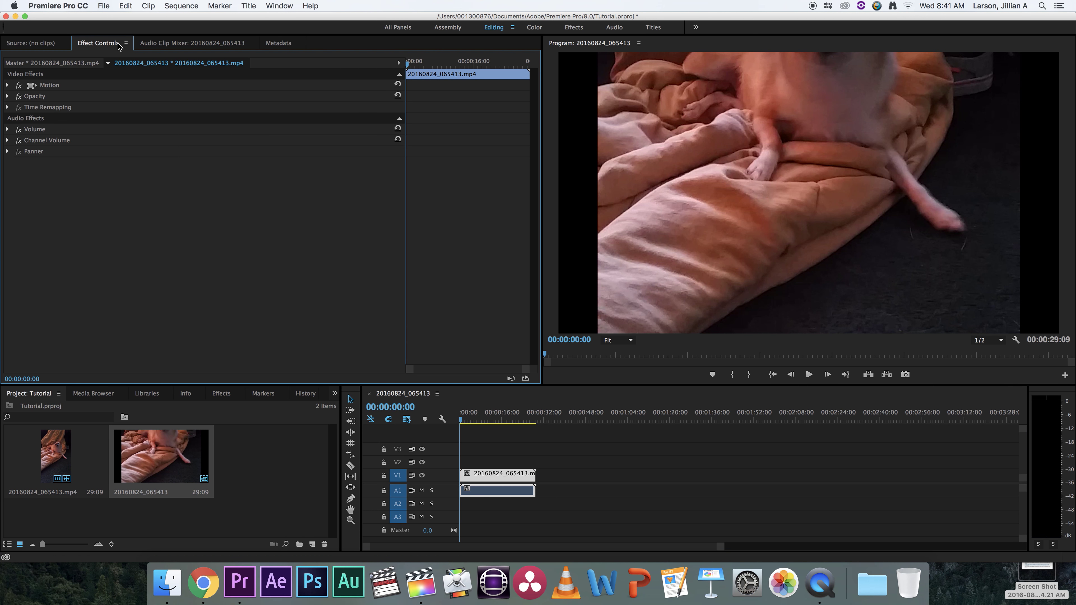
pyautogui.click(7, 86)
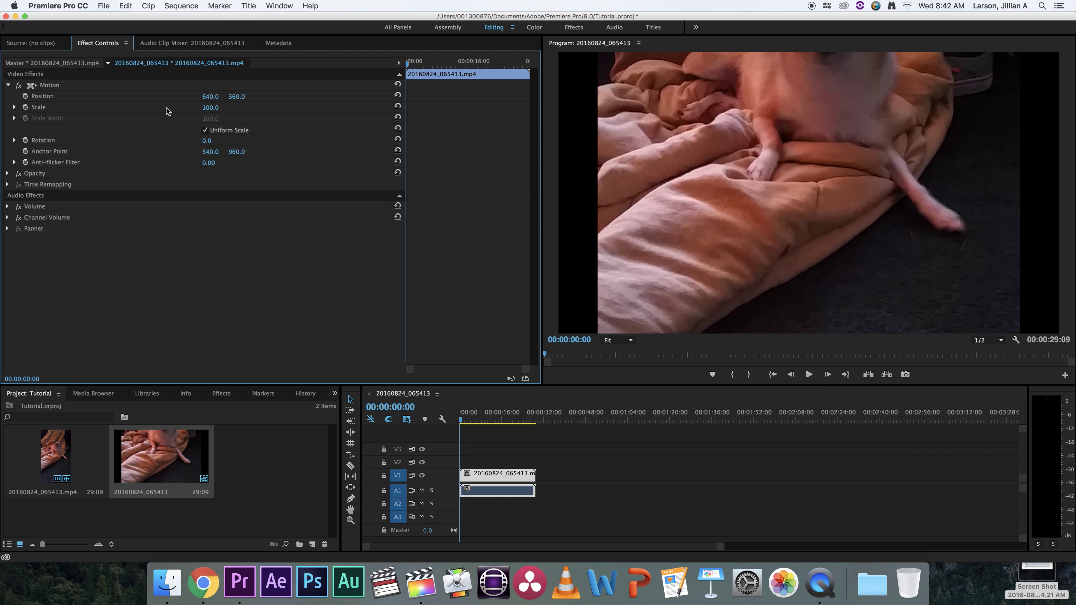
pyautogui.moveTo(210, 108); pyautogui.dragTo(184, 107)
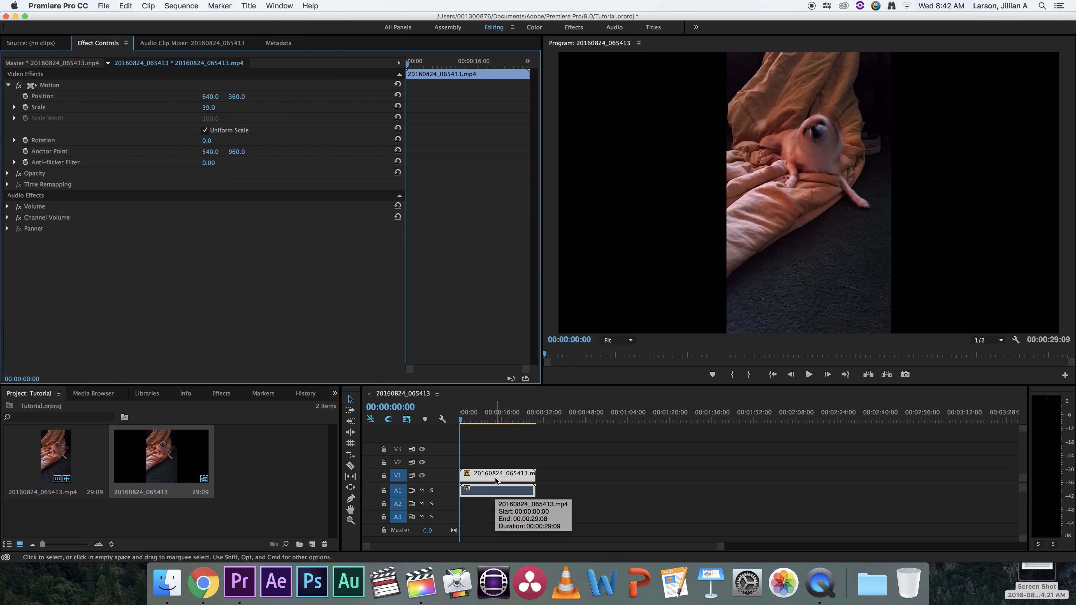
# Move the clip's video up to track V2, target that track, and put the playhead at 00:00:10:18.
pyautogui.click(270, 463)
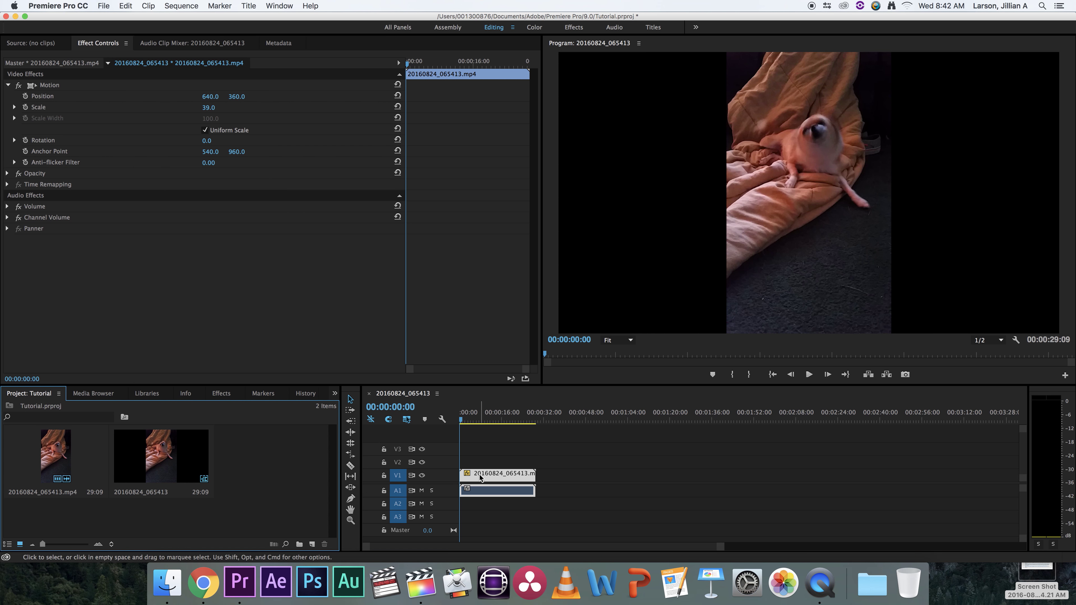
pyautogui.moveTo(481, 478); pyautogui.dragTo(477, 466)
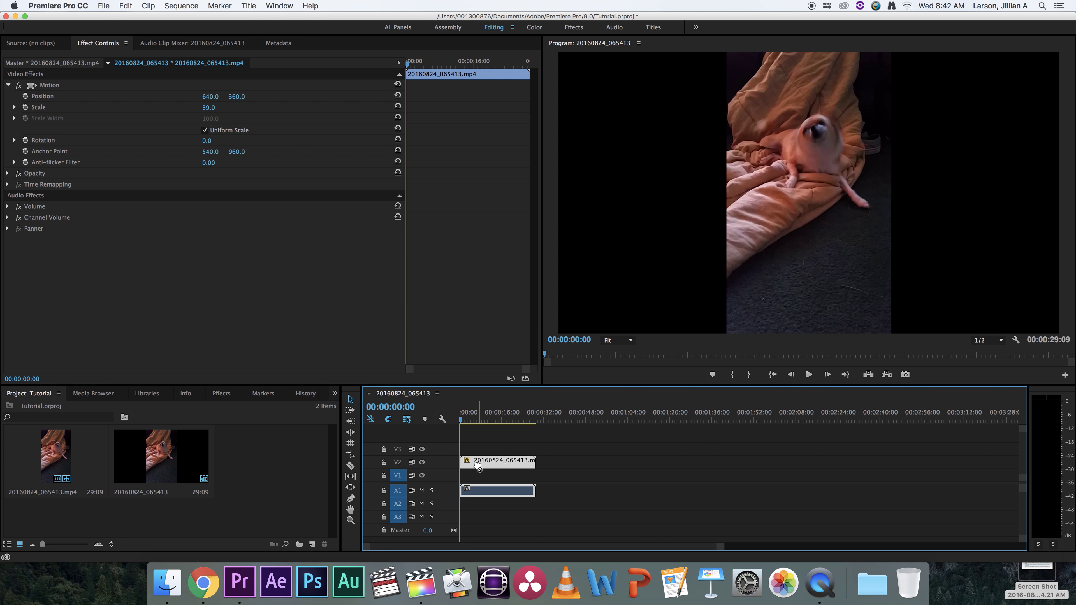
pyautogui.click(487, 419)
pyautogui.moveTo(487, 419); pyautogui.dragTo(488, 420)
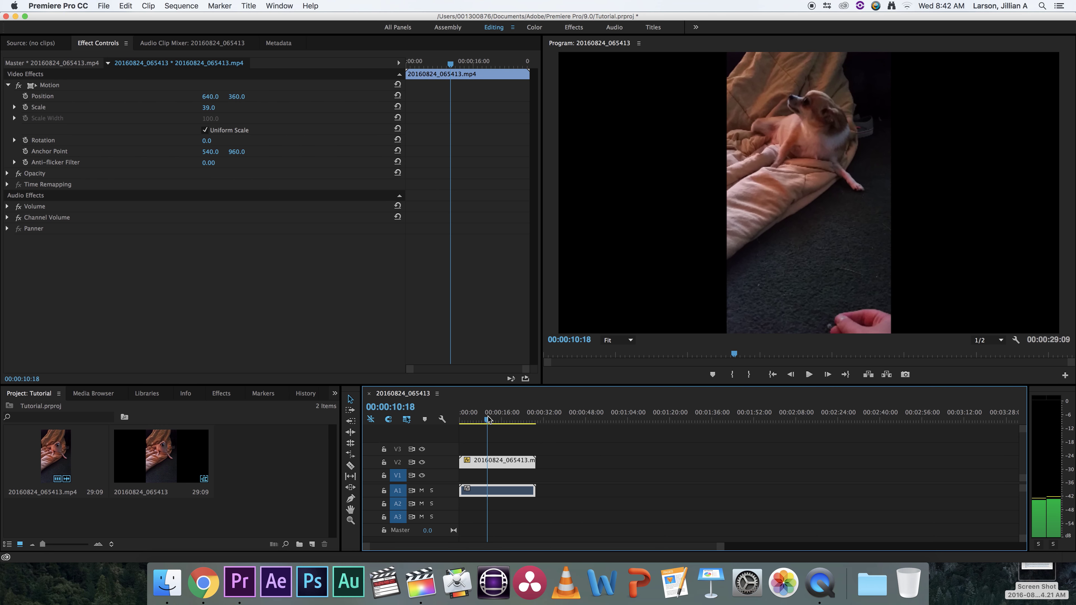
pyautogui.click(398, 462)
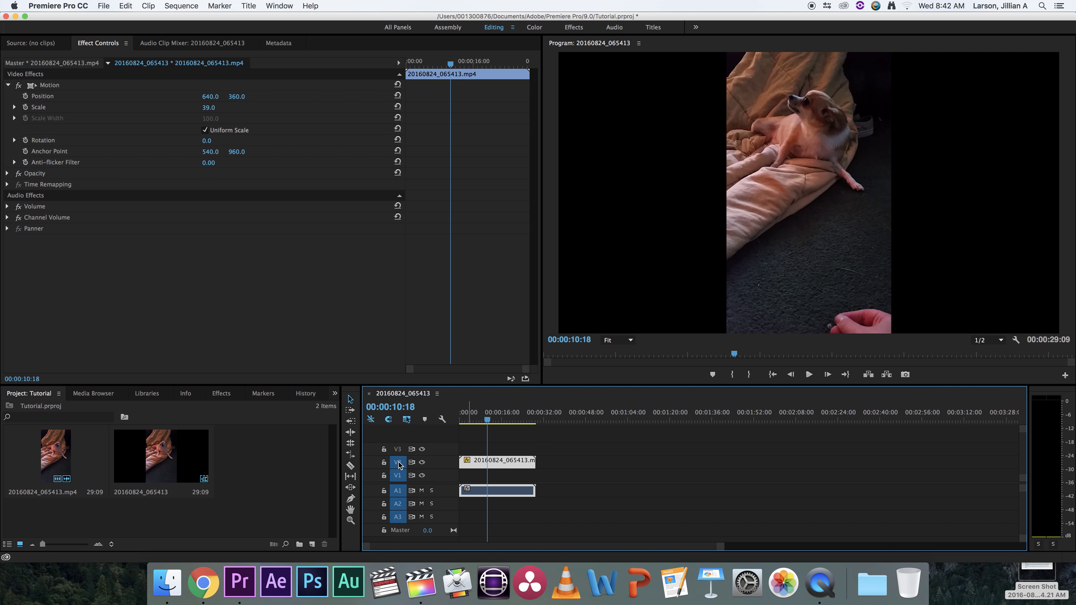
# Open 20160824_065413.mp4 as the source and place only its video at the start of track V1.
pyautogui.click(97, 431)
pyautogui.click(60, 445)
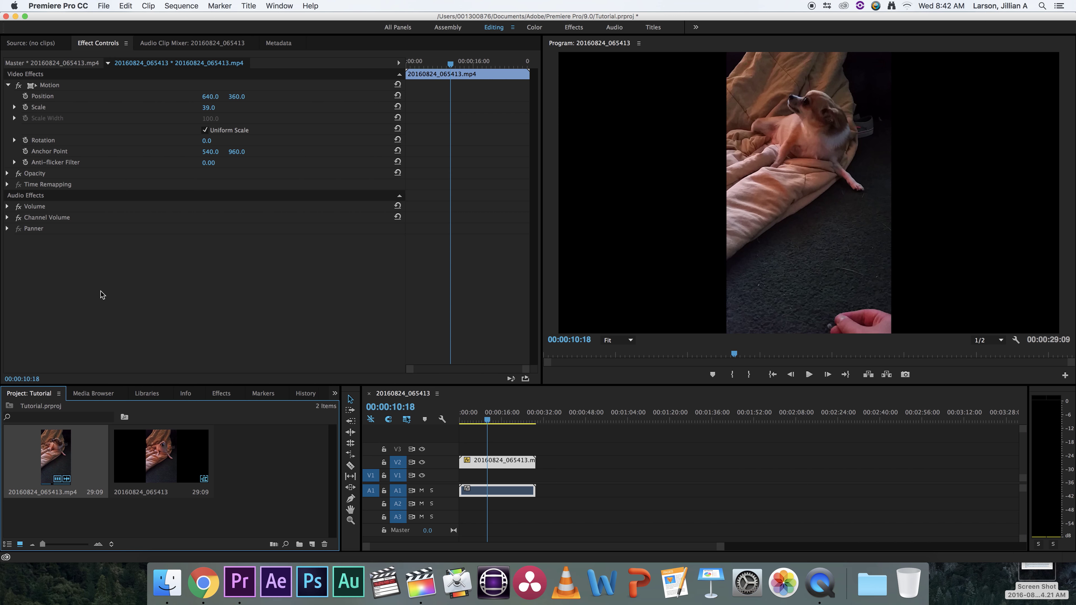
pyautogui.moveTo(102, 295); pyautogui.dragTo(212, 344)
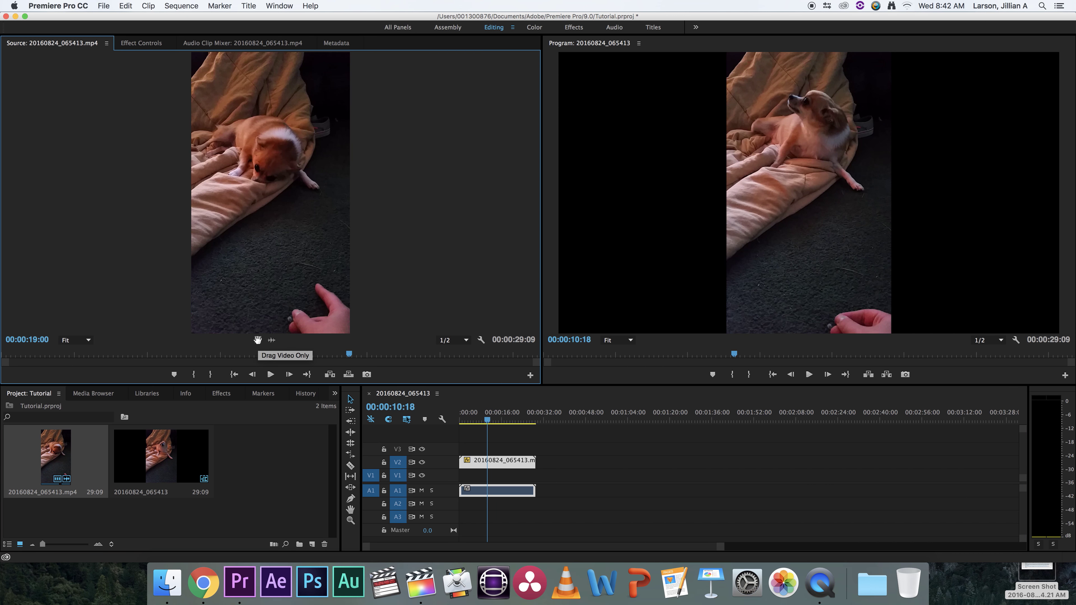
pyautogui.moveTo(256, 342); pyautogui.dragTo(452, 478)
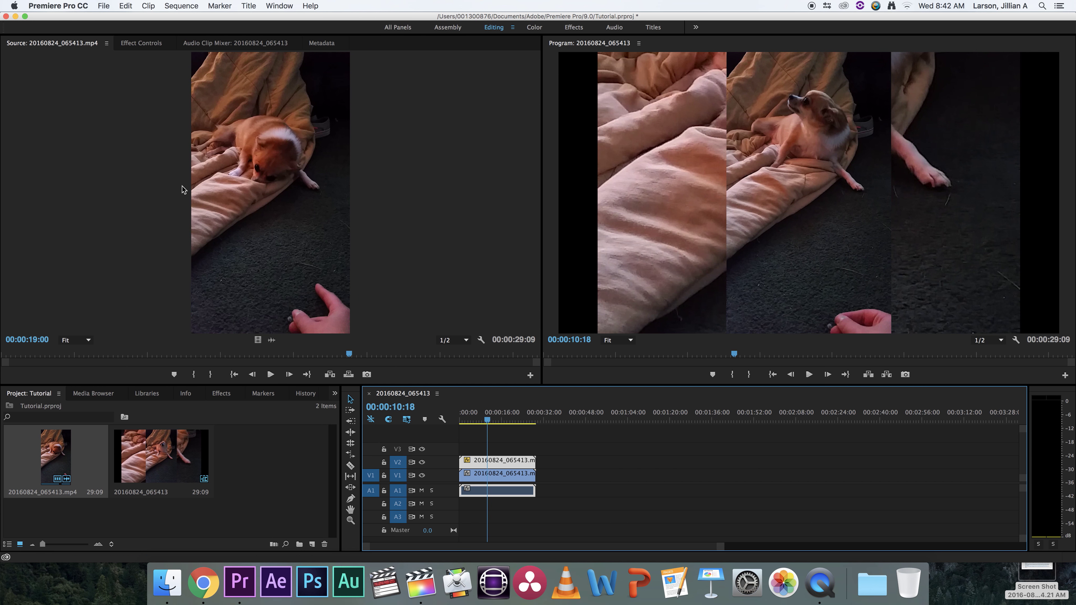
# Scale the lower clip on V1 up to 139 so it fills the frame width.
pyautogui.click(144, 42)
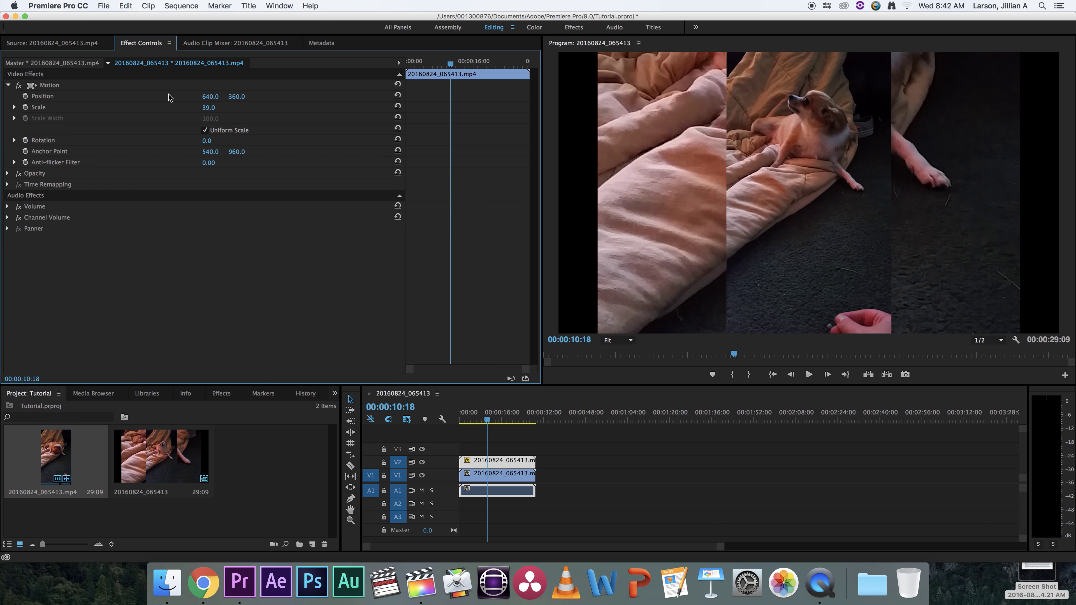
pyautogui.moveTo(213, 113); pyautogui.dragTo(218, 108)
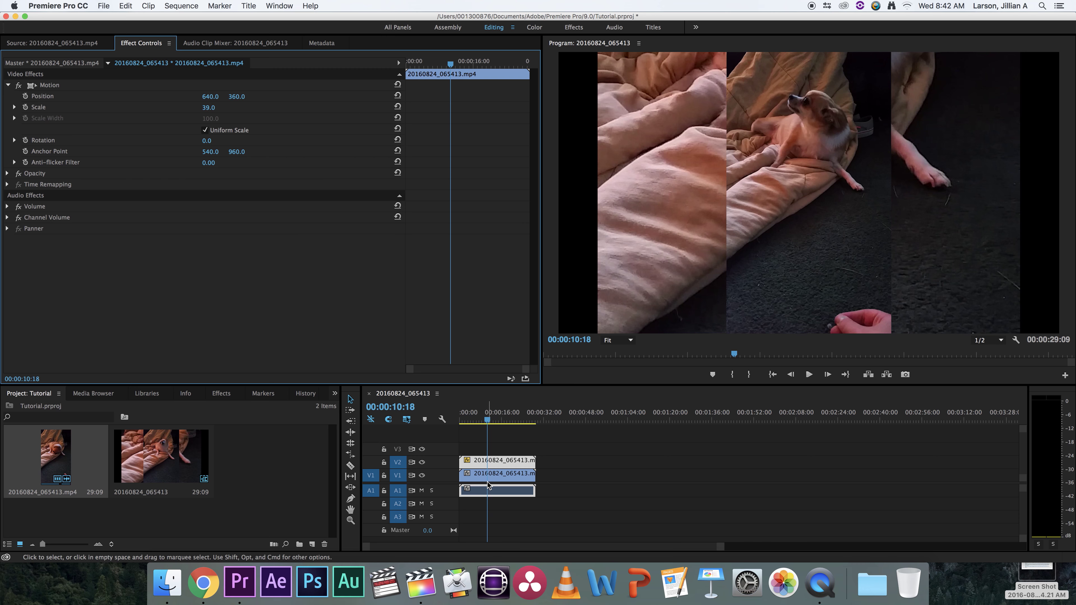
pyautogui.click(488, 461)
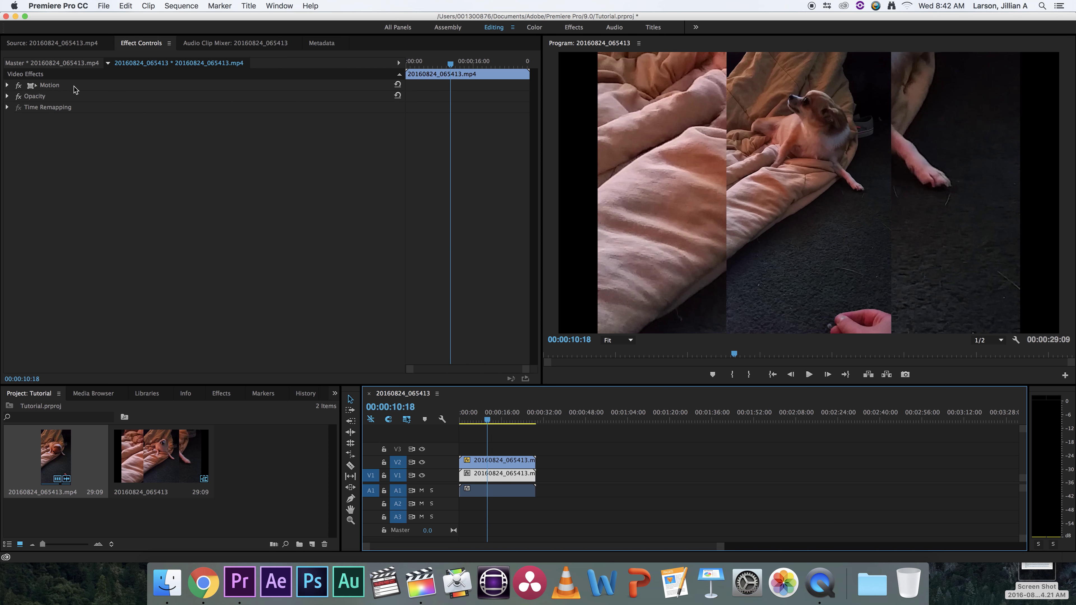
pyautogui.click(7, 85)
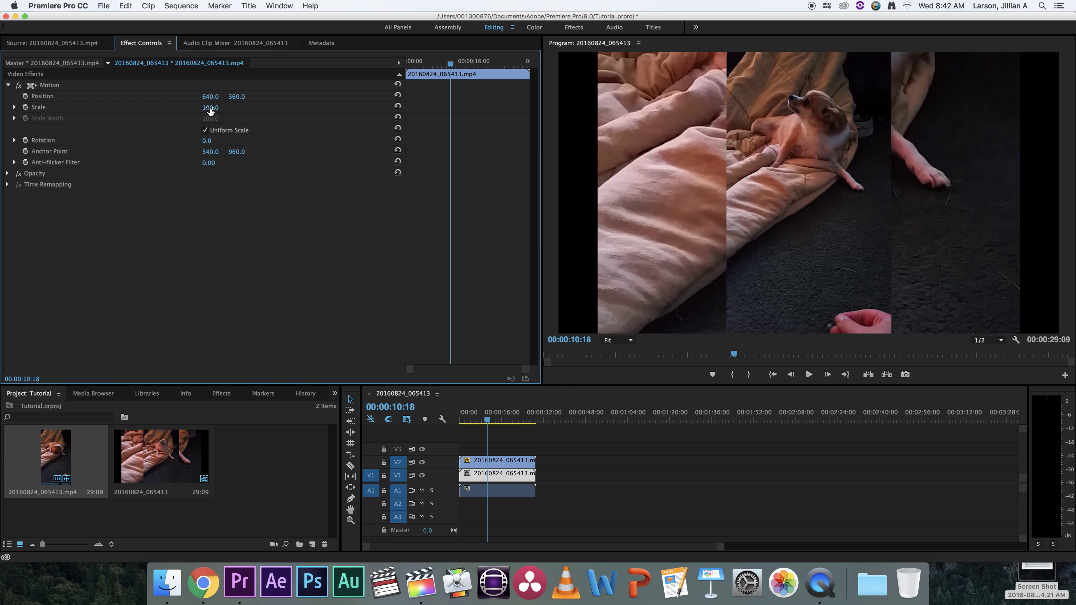
pyautogui.moveTo(210, 108); pyautogui.dragTo(227, 109)
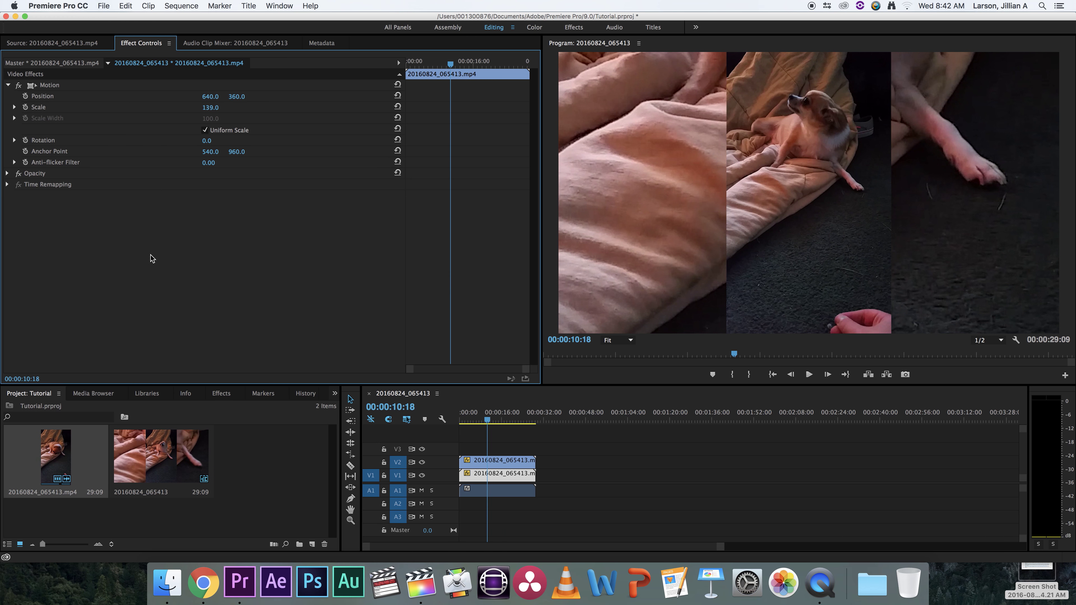
# Search the effects for "blur", apply Gaussian Blur to the V1 clip, and set its Blurriness to 43.
pyautogui.click(222, 394)
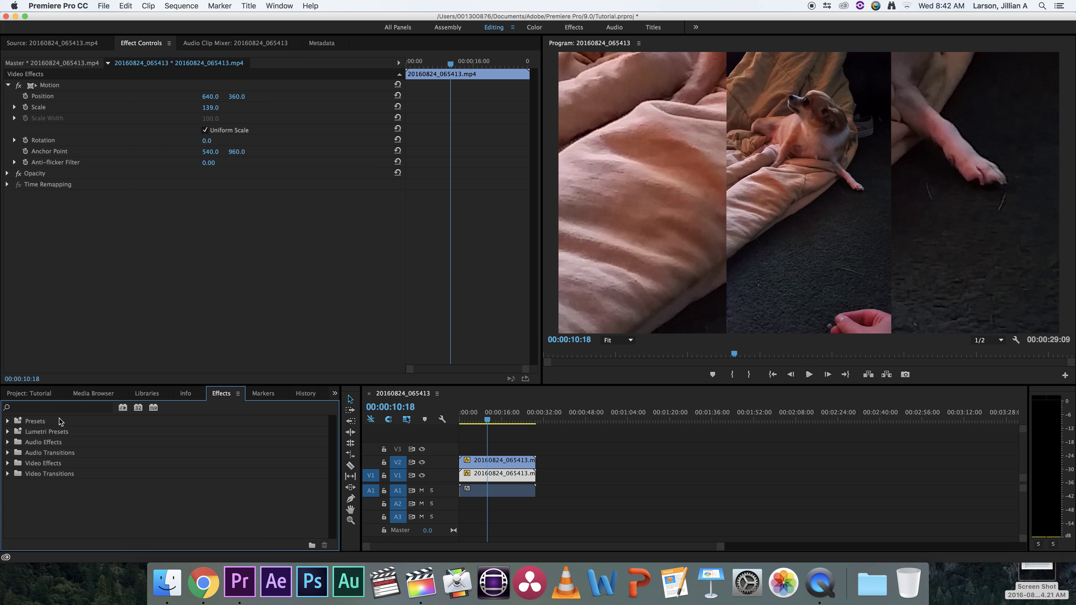
pyautogui.click(56, 409)
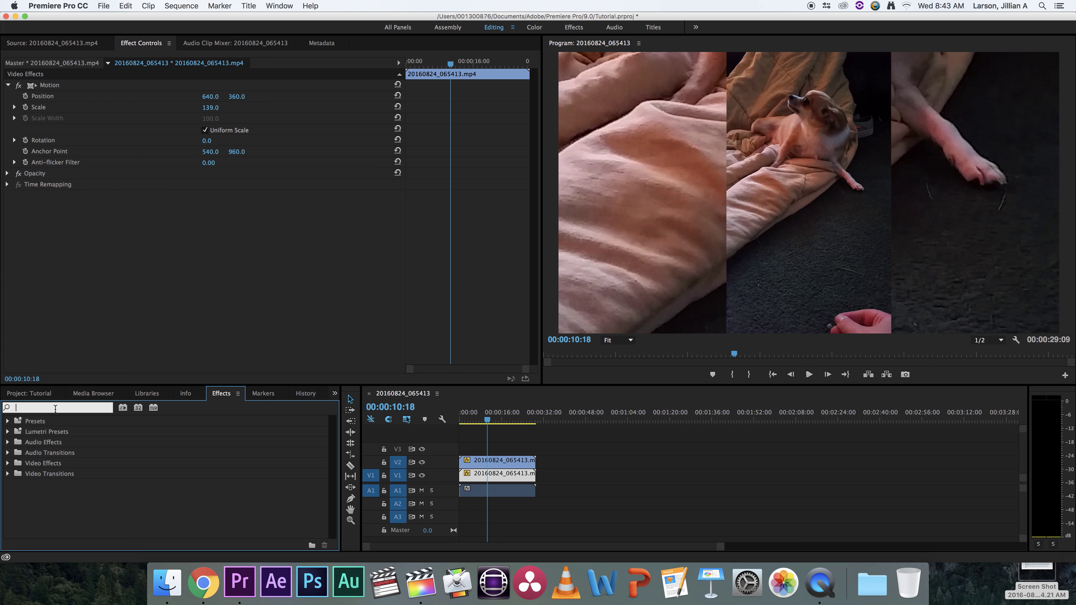
pyautogui.write('blur')
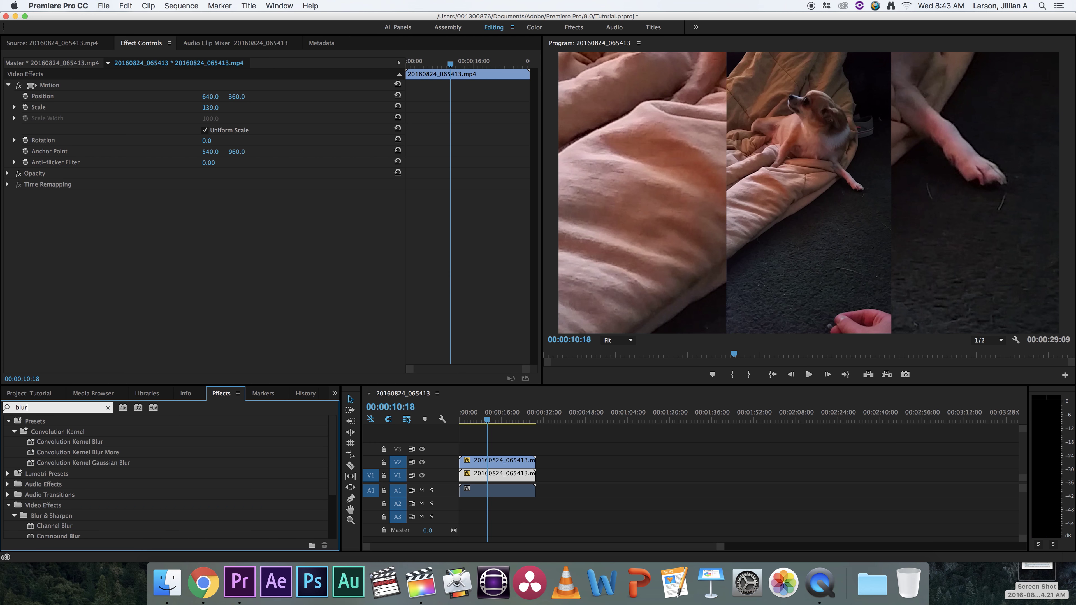
pyautogui.scroll(-3, 86, 493)
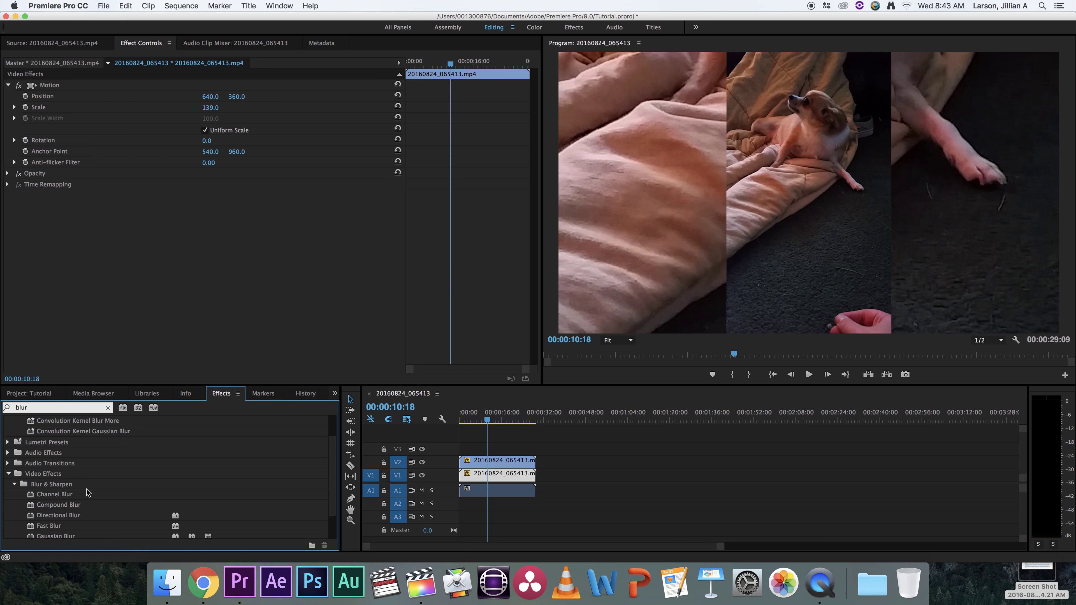
pyautogui.scroll(-2, 87, 492)
pyautogui.click(57, 515)
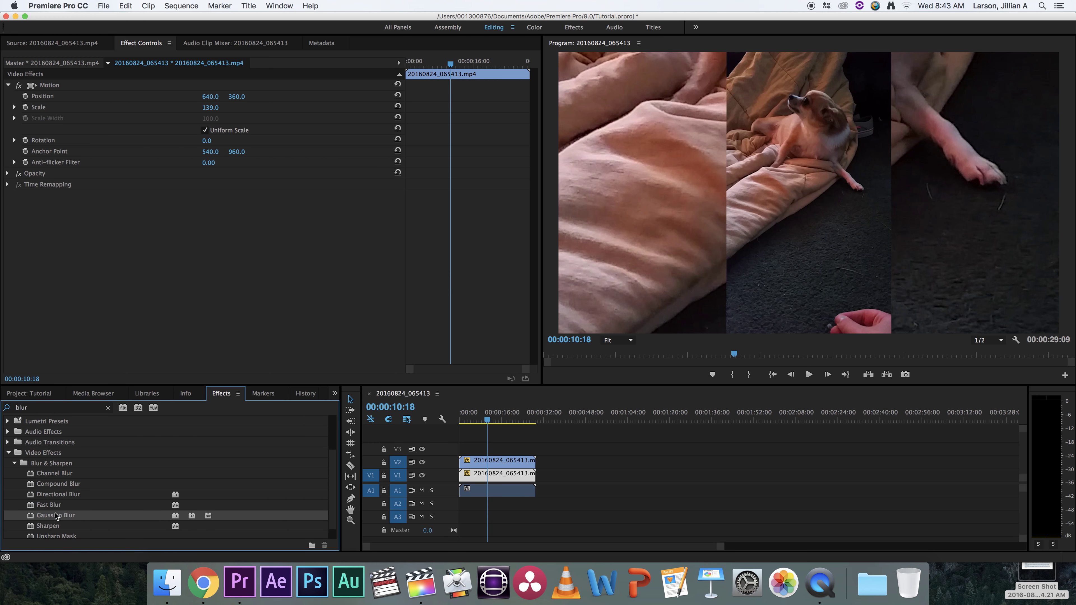
pyautogui.moveTo(31, 522); pyautogui.dragTo(476, 479)
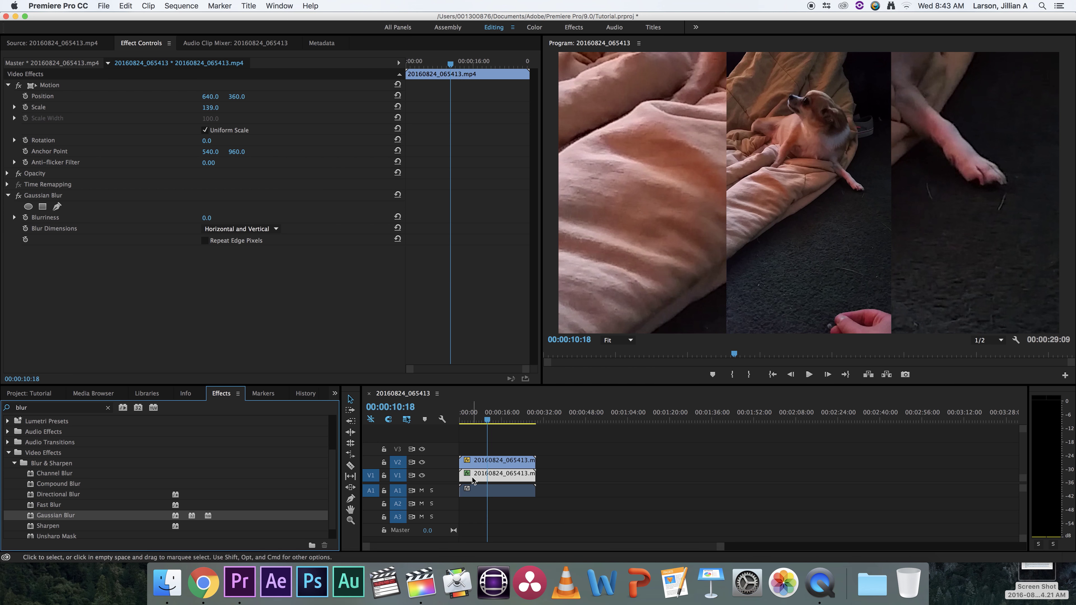
pyautogui.moveTo(206, 217); pyautogui.dragTo(224, 218)
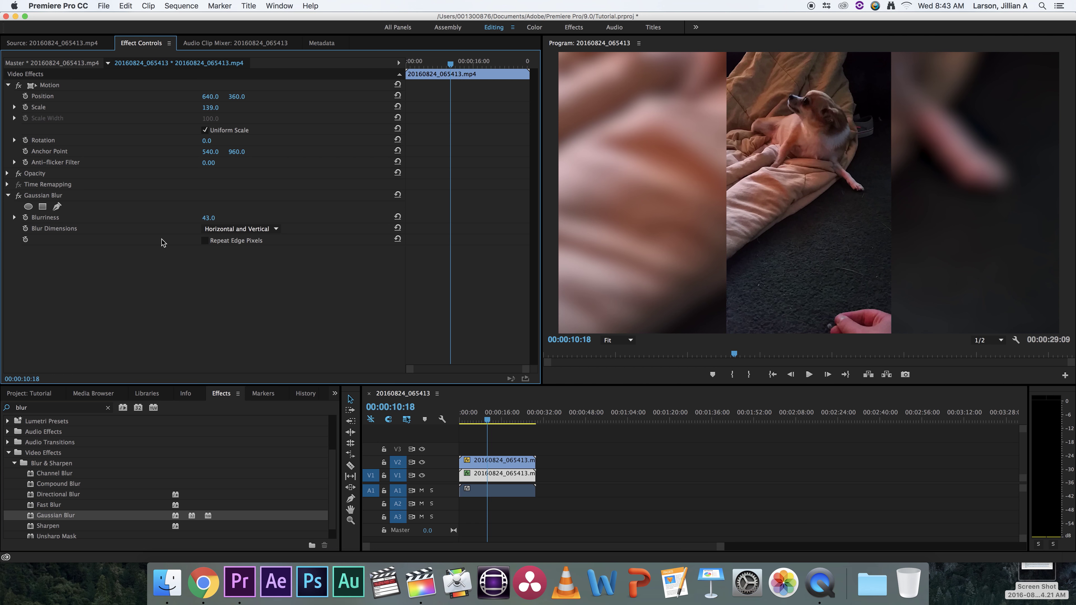
# Search the effects for "drop" and apply Drop Shadow to the upper clip on V2.
pyautogui.click(71, 408)
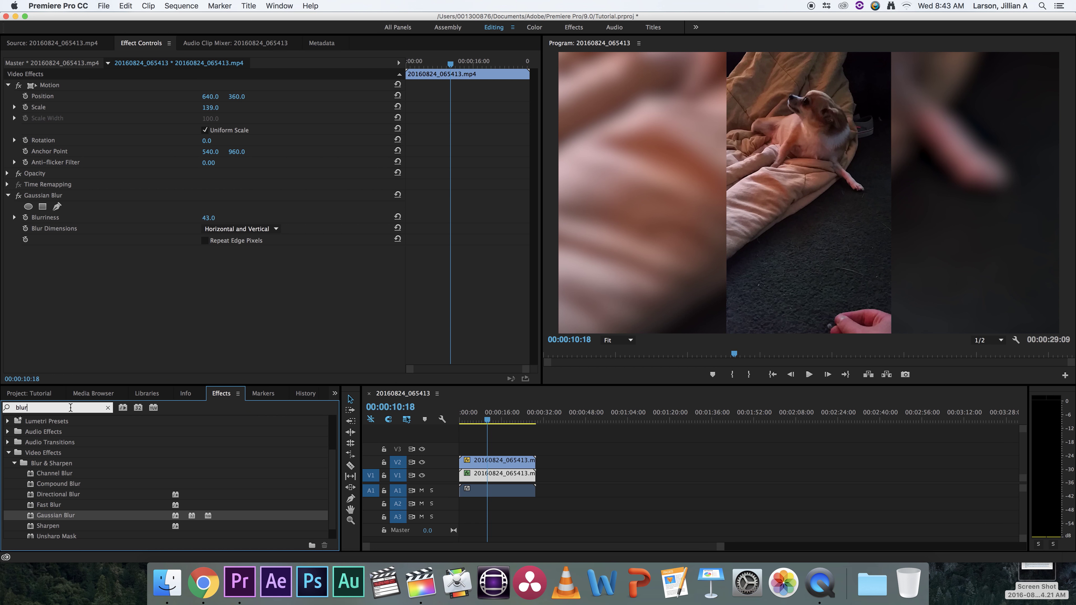
pyautogui.moveTo(70, 407); pyautogui.dragTo(7, 399)
pyautogui.write('drop')
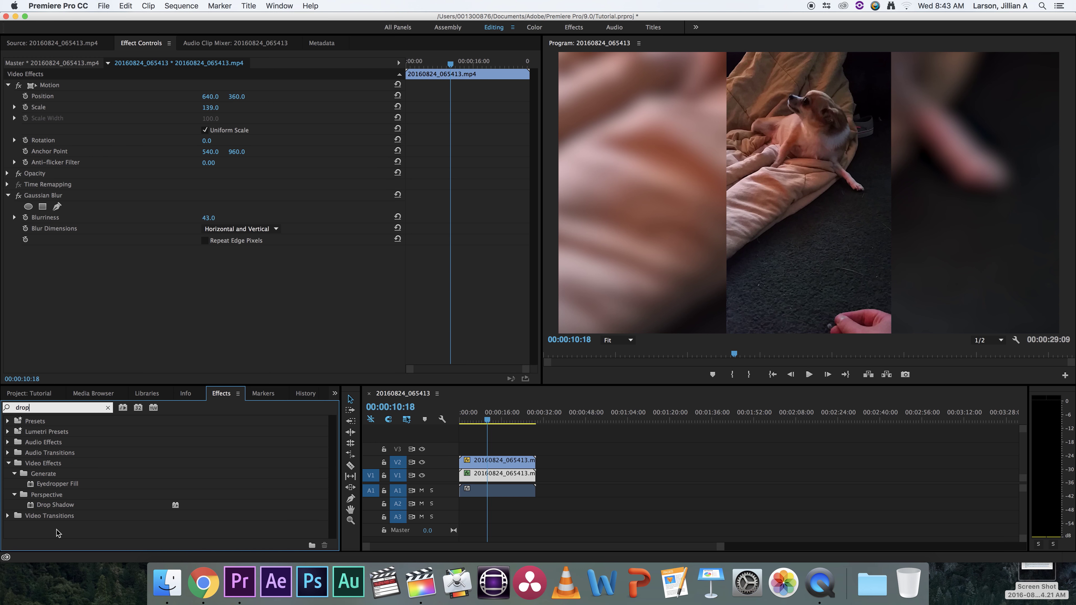
pyautogui.click(41, 506)
pyautogui.moveTo(41, 505); pyautogui.dragTo(477, 464)
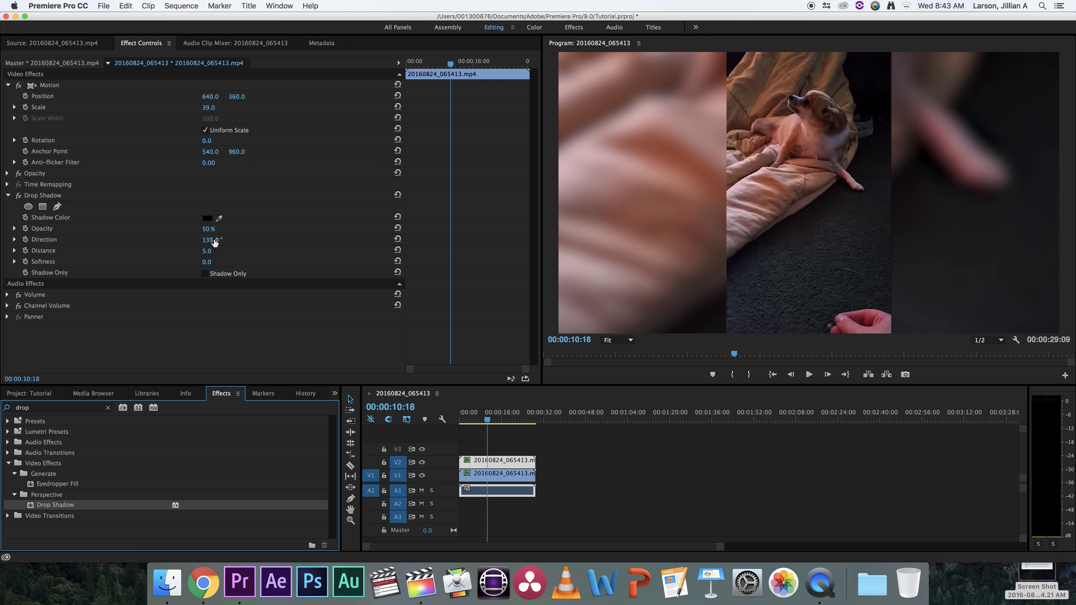
# Increase the drop shadow's Direction to about 167° and save the project.
pyautogui.moveTo(215, 241); pyautogui.dragTo(219, 242)
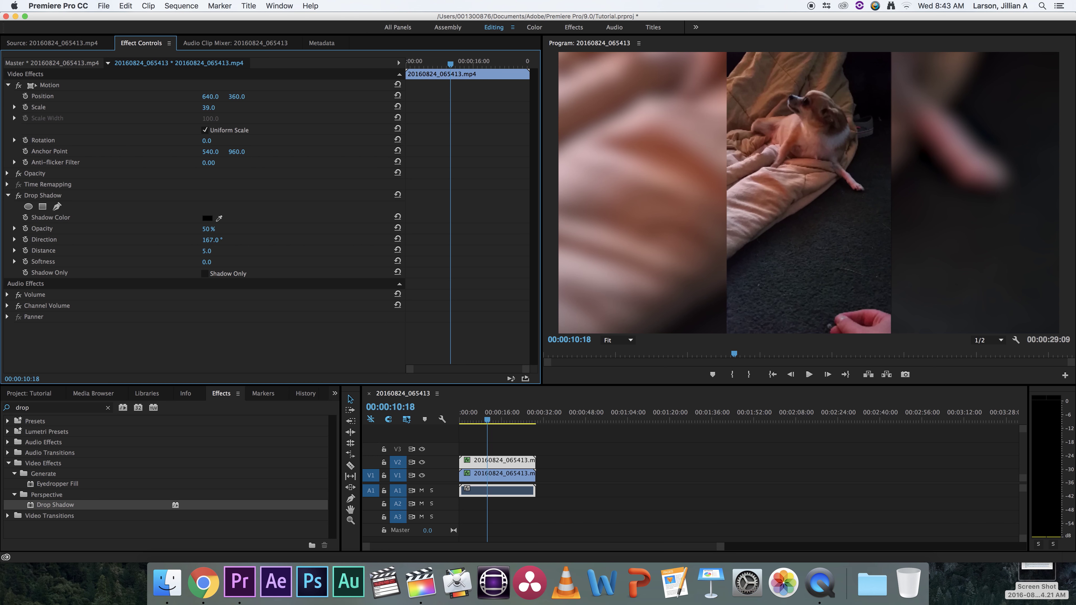
pyautogui.moveTo(222, 241)
pyautogui.mouseDown()
pyautogui.moveTo(249, 241)
pyautogui.moveTo(224, 241)
pyautogui.mouseUp()
pyautogui.press('super+s')
# Switch to Adobe After Effects and start a new project.
pyautogui.click(285, 577)
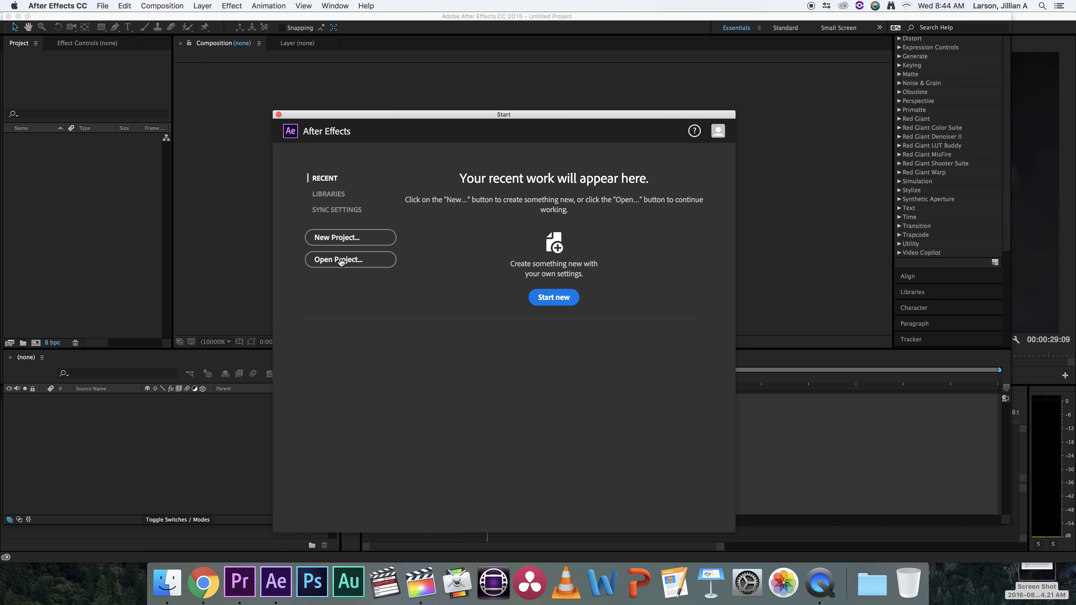
pyautogui.click(337, 240)
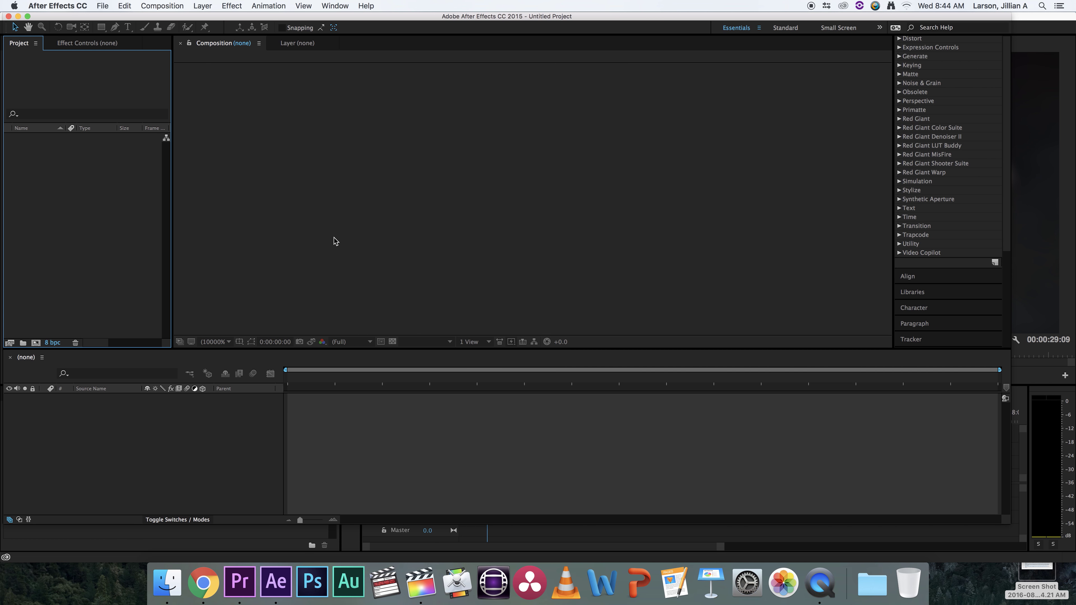
# Create a new composition named Tutorial with the HDTV 1080 29.97 preset.
pyautogui.click(103, 5)
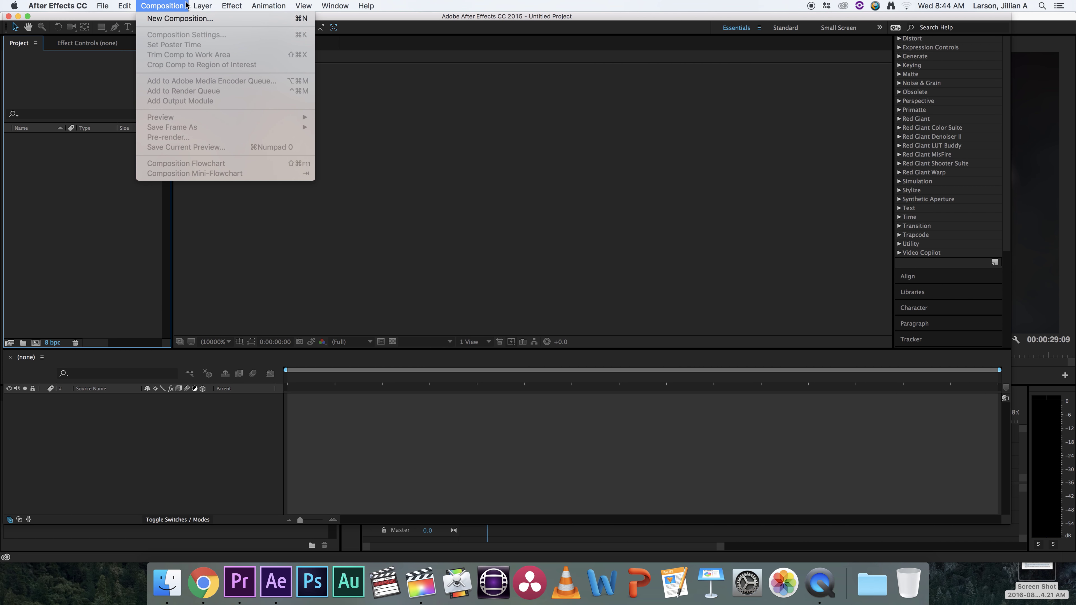
pyautogui.click(199, 18)
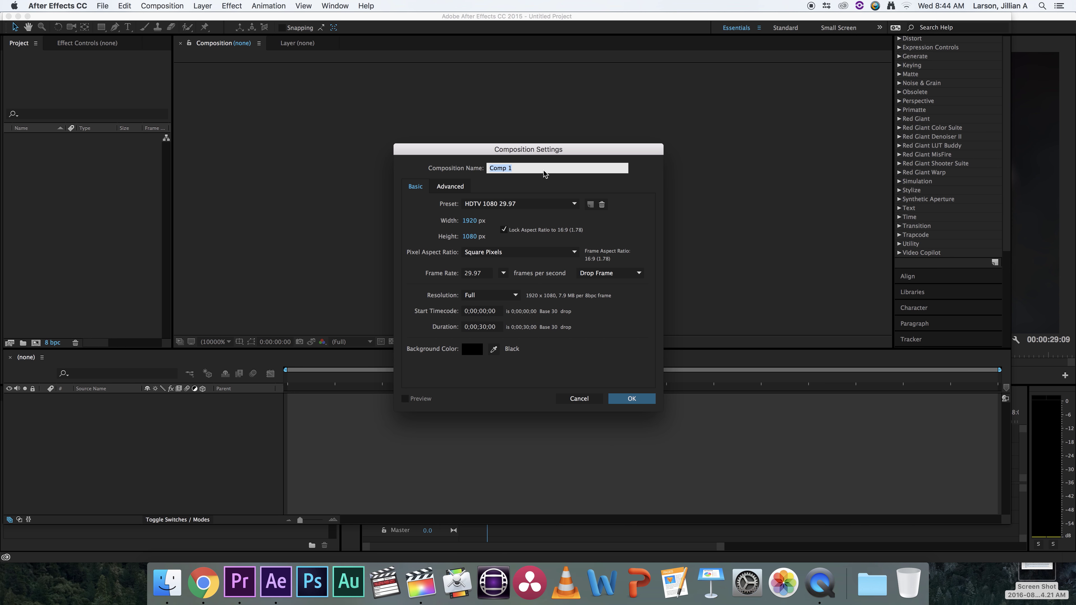
pyautogui.write('Tutorial')
pyautogui.click(625, 400)
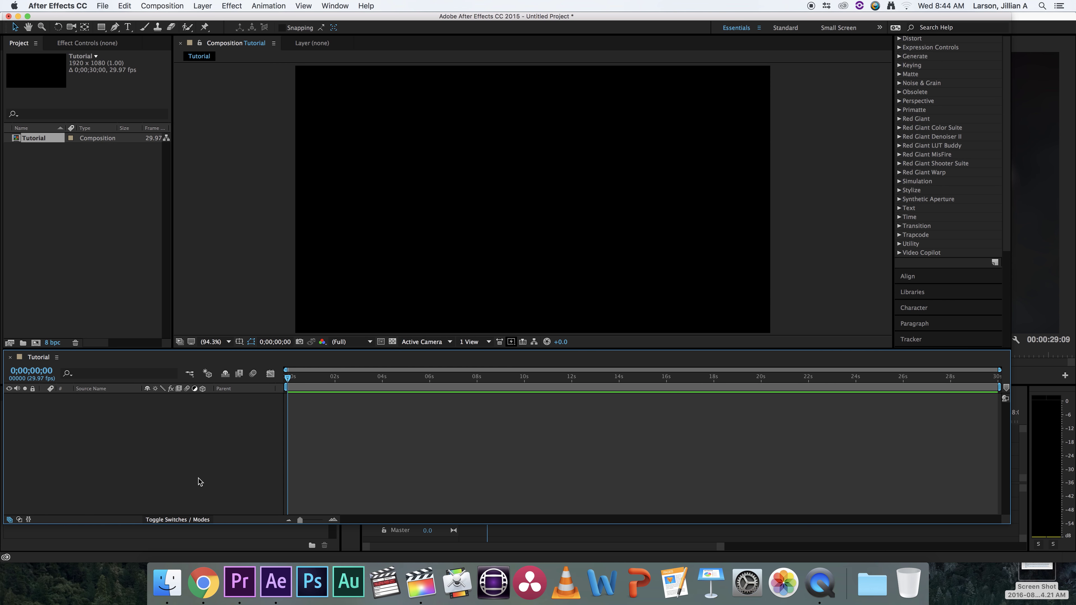
# Add 20160824_065413.mp4 from All My Files to the Tutorial timeline and scale the layer to 59%.
pyautogui.click(170, 587)
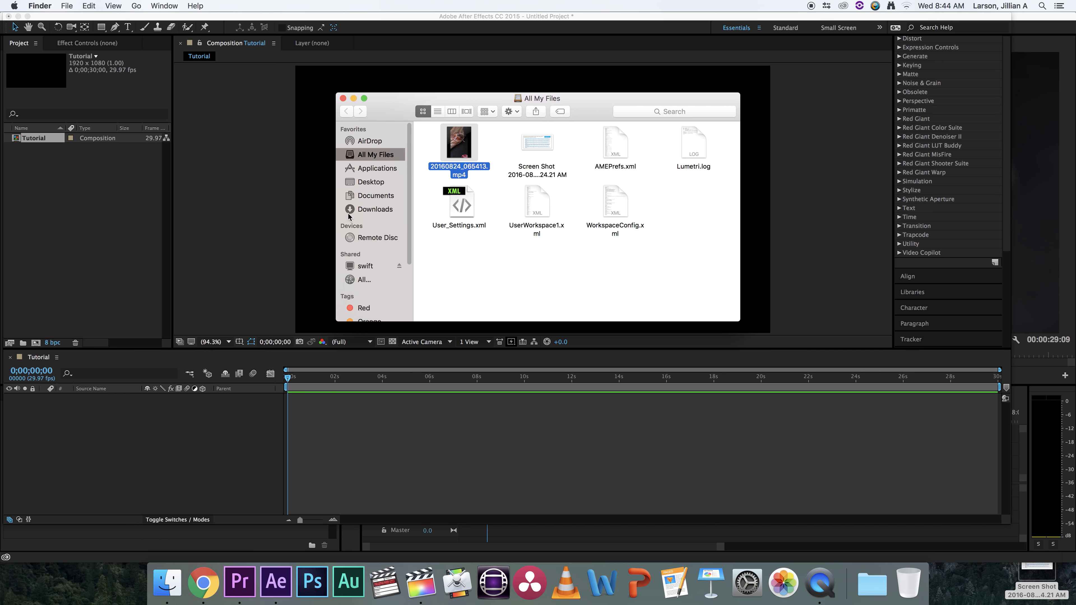
pyautogui.moveTo(449, 145)
pyautogui.mouseDown()
pyautogui.moveTo(81, 258)
pyautogui.moveTo(187, 384)
pyautogui.moveTo(368, 435)
pyautogui.moveTo(141, 432)
pyautogui.mouseUp()
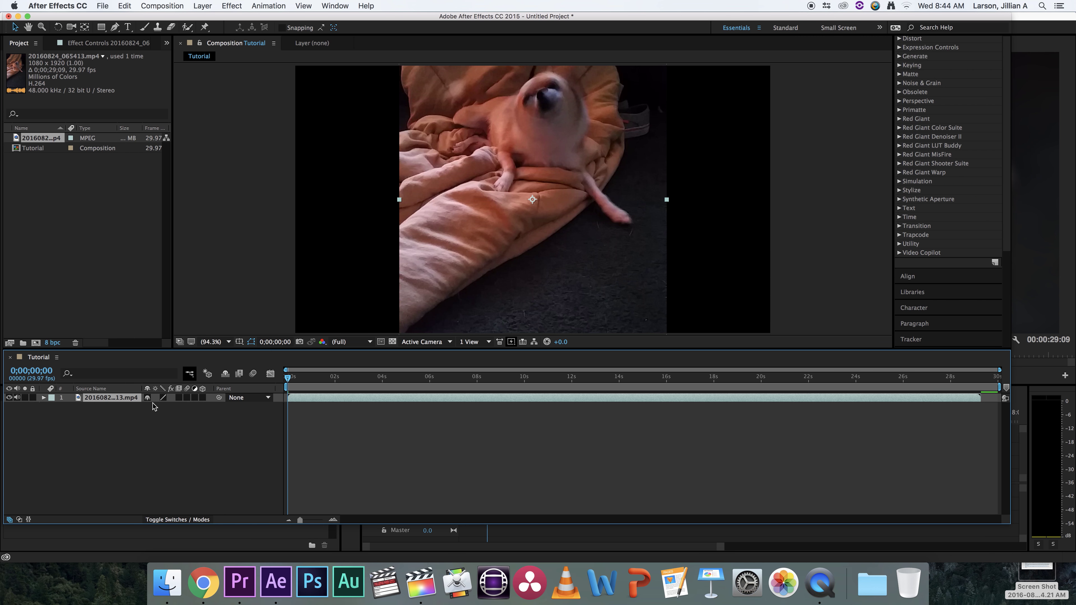
pyautogui.press('s')
pyautogui.moveTo(178, 412)
pyautogui.mouseDown()
pyautogui.moveTo(156, 408)
pyautogui.moveTo(166, 409)
pyautogui.mouseUp()
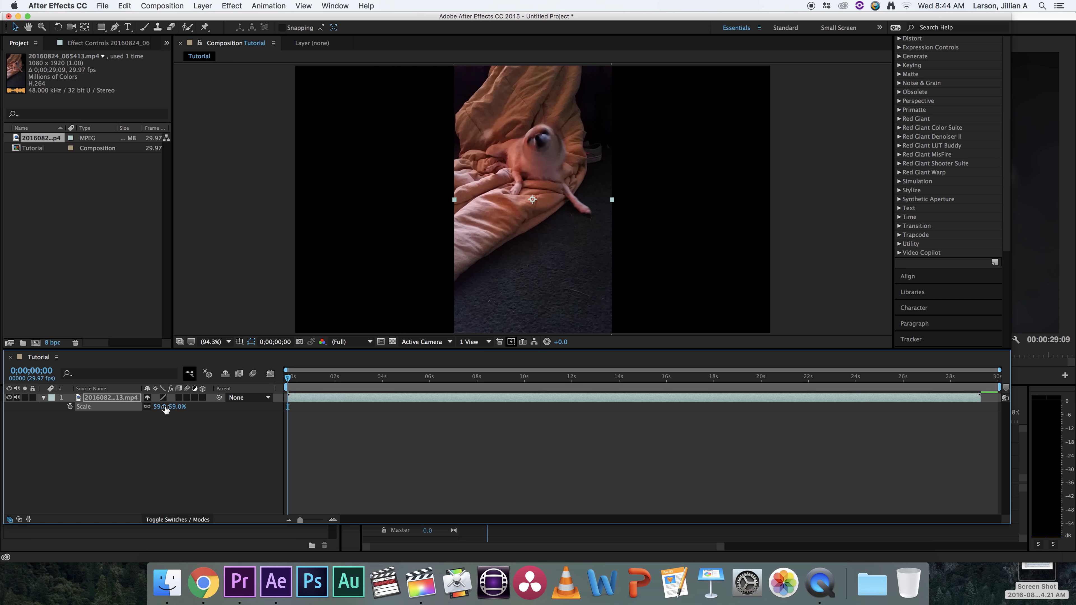
# Duplicate the video layer and enlarge the copy's scale to 178% so it fills the frame width.
pyautogui.click(99, 406)
pyautogui.click(98, 406)
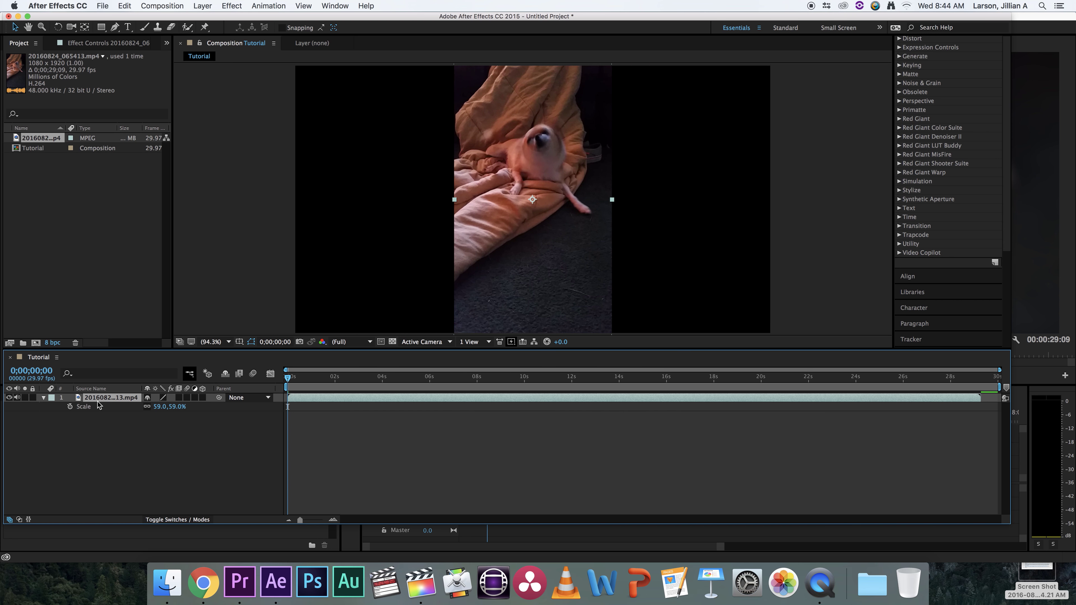
pyautogui.press('super+d')
pyautogui.press('s')
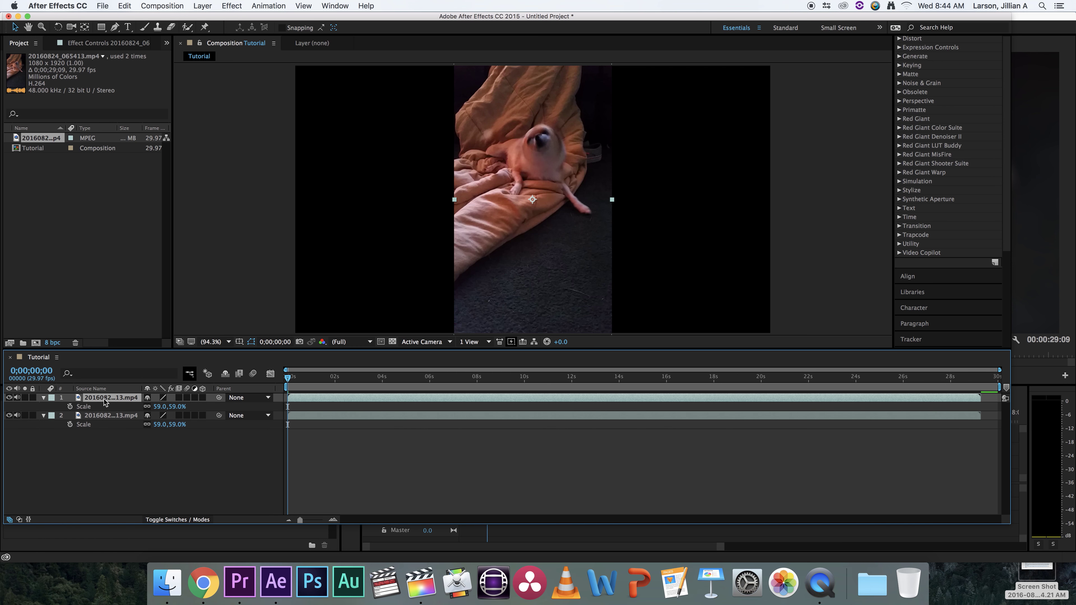
pyautogui.moveTo(171, 407); pyautogui.dragTo(243, 414)
# Move the enlarged video layer beneath the 59% layer in the timeline.
pyautogui.click(109, 399)
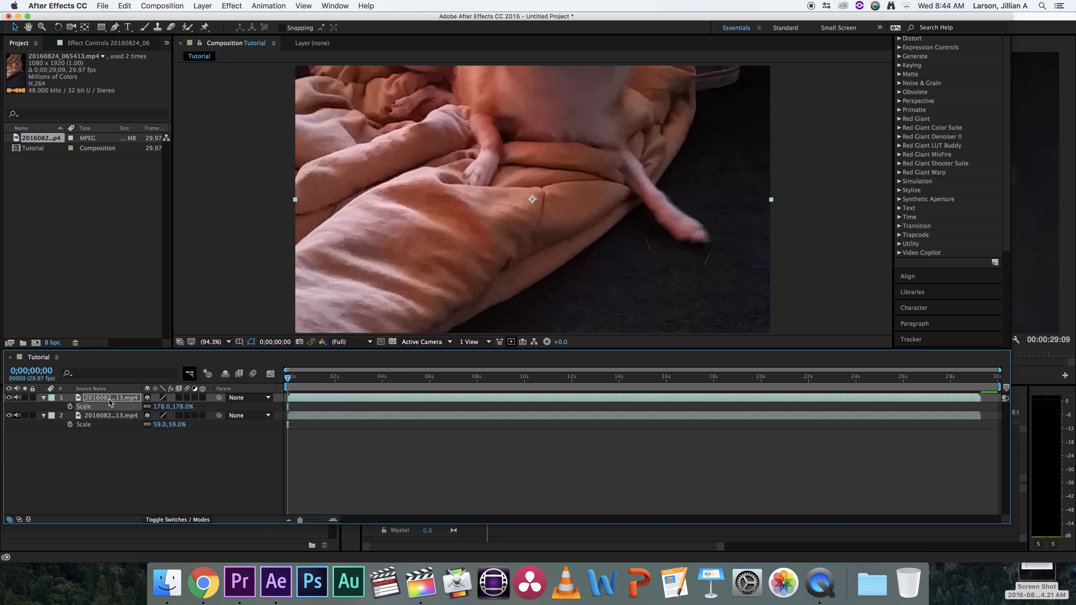
pyautogui.moveTo(109, 402); pyautogui.dragTo(112, 443)
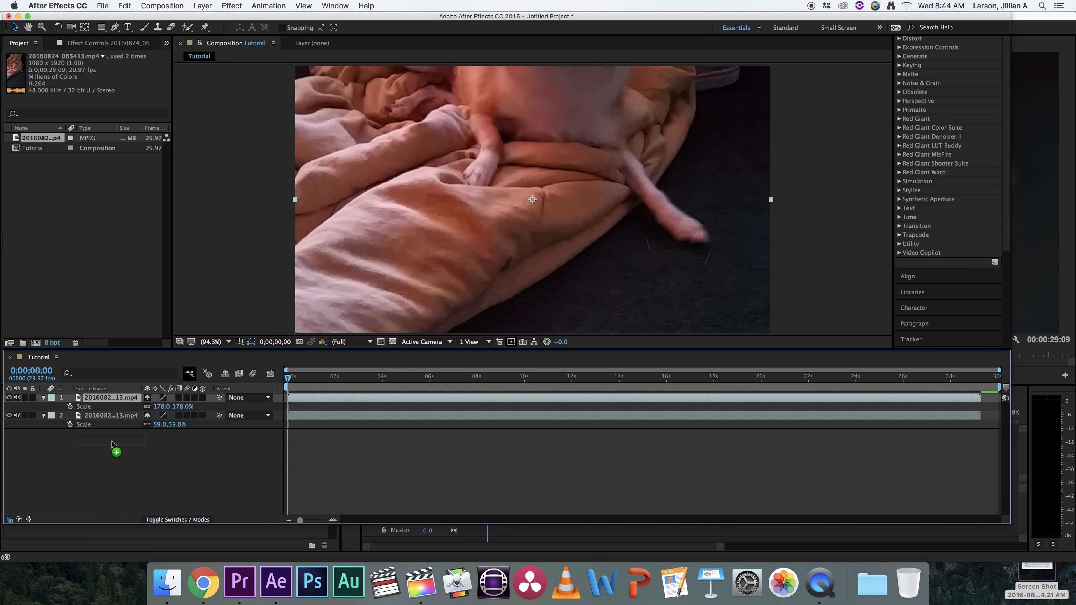
pyautogui.moveTo(112, 442); pyautogui.dragTo(111, 441)
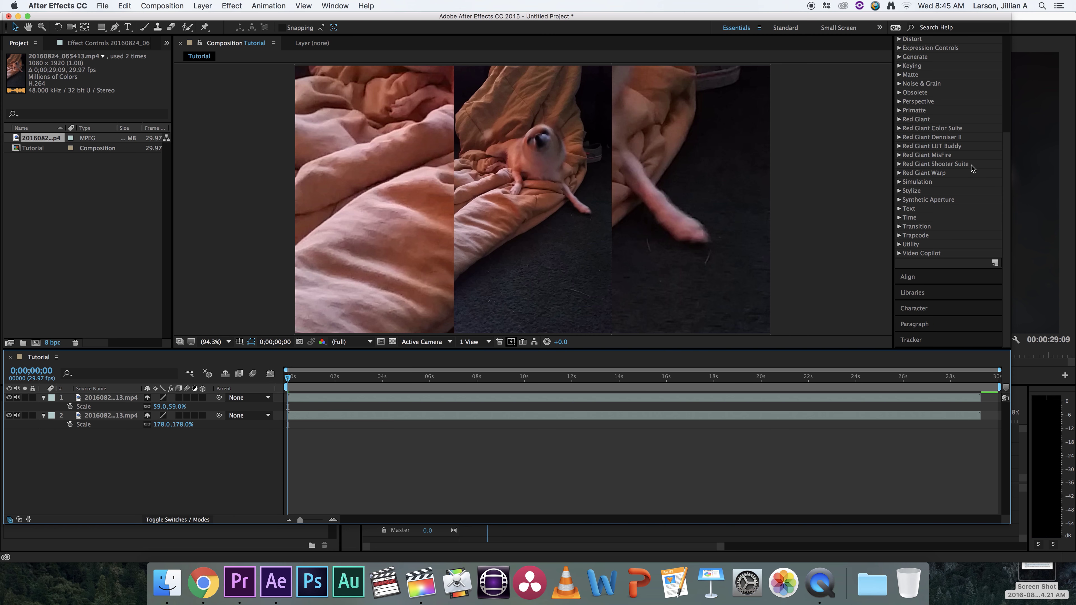
# Apply the Gaussian Blur effect to the enlarged lower layer.
pyautogui.scroll(5, 954, 109)
pyautogui.click(953, 105)
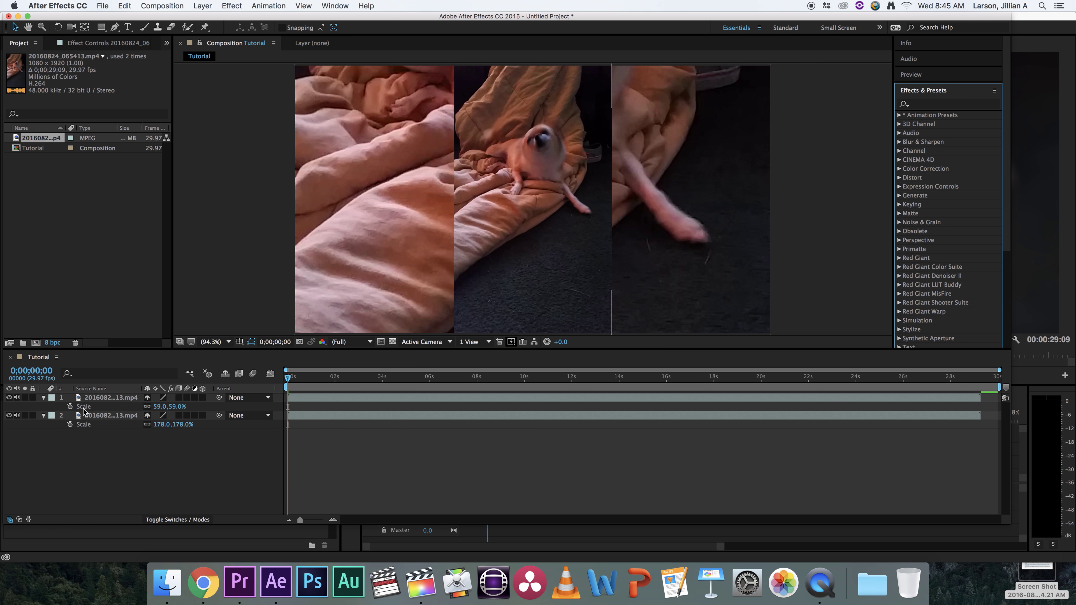
pyautogui.click(232, 6)
pyautogui.click(83, 427)
pyautogui.click(99, 417)
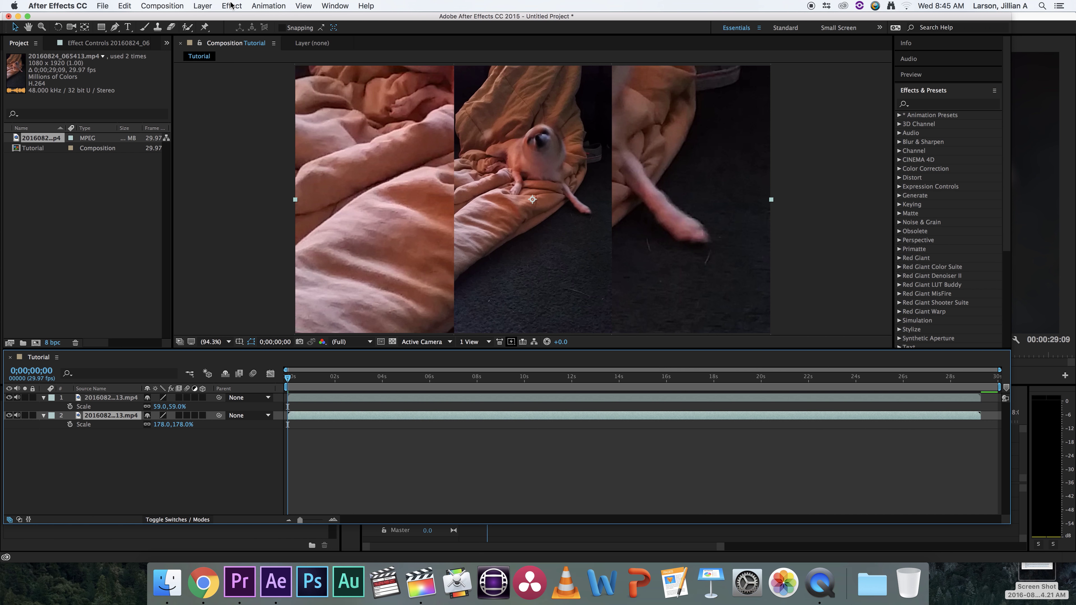
pyautogui.click(231, 6)
pyautogui.moveTo(269, 78)
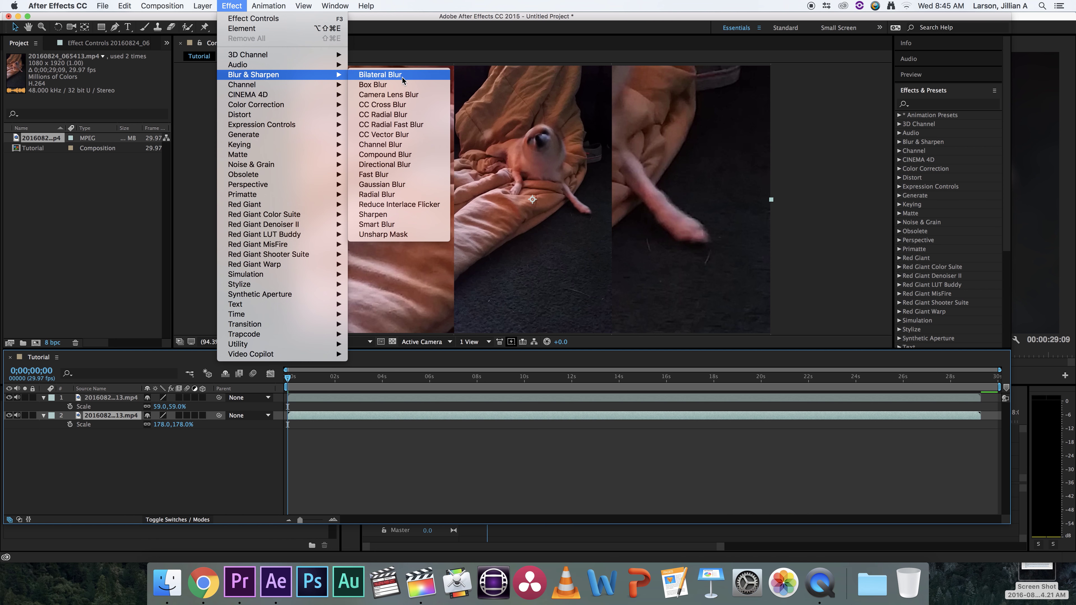
pyautogui.click(389, 184)
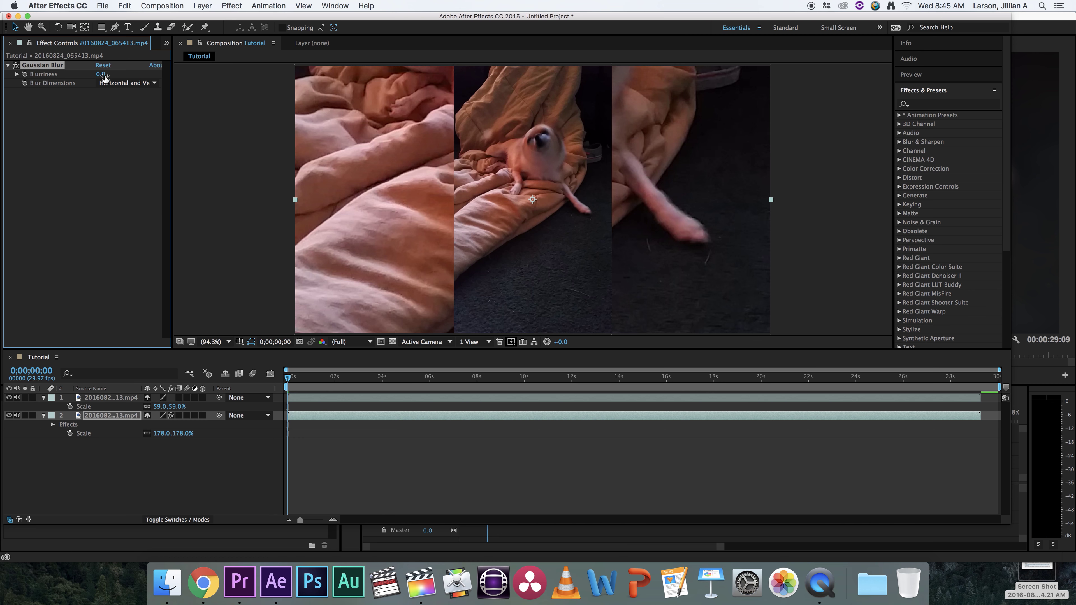
# Set the lower layer's Gaussian Blur Blurriness to 24.6 and increase its scale to 190%.
pyautogui.moveTo(104, 78); pyautogui.dragTo(243, 85)
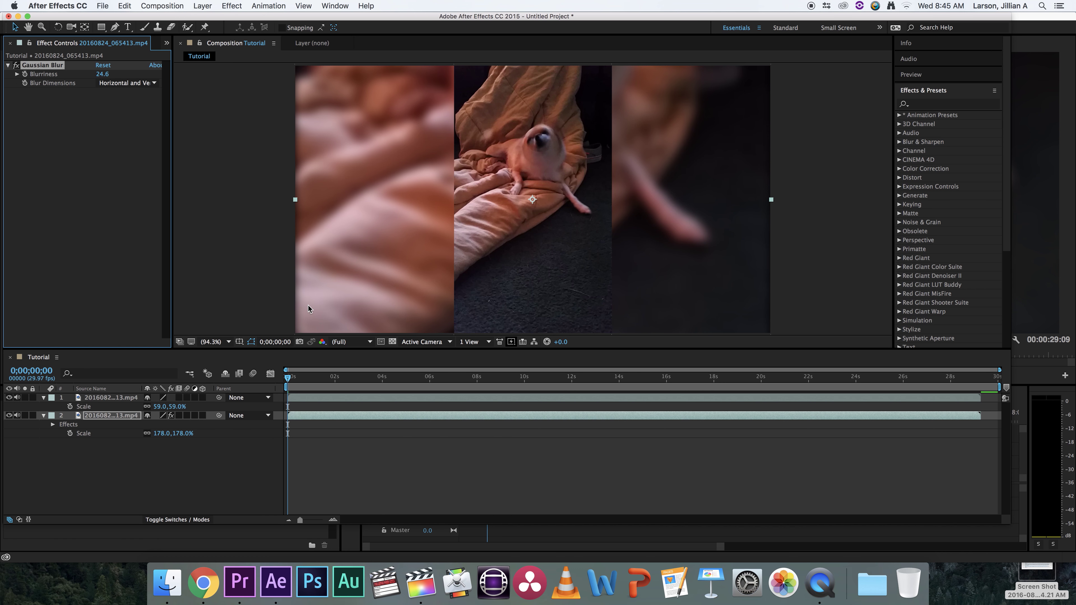
pyautogui.click(102, 470)
pyautogui.moveTo(189, 433); pyautogui.dragTo(194, 432)
# Apply Drop Shadow to the upper layer with Direction 2x+88°, Distance 27 and Softness 51.
pyautogui.click(99, 398)
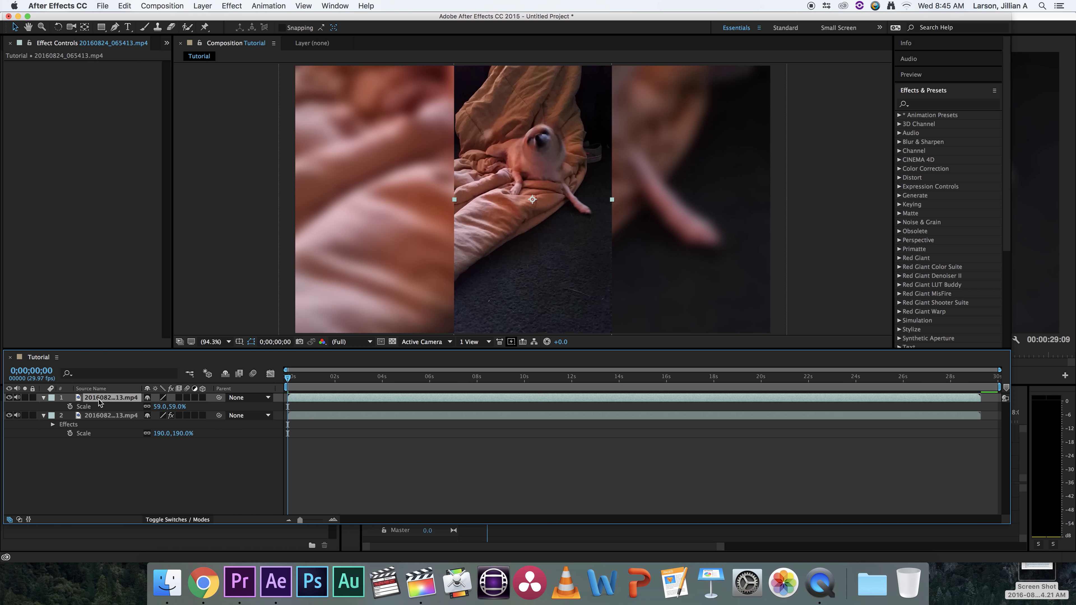
pyautogui.click(232, 5)
pyautogui.moveTo(287, 225)
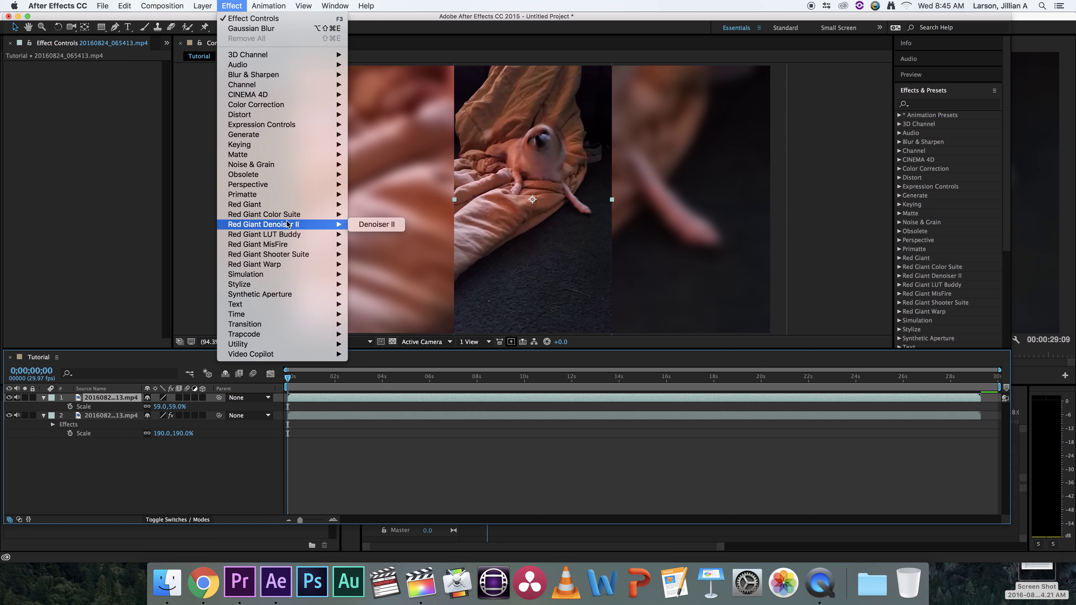
pyautogui.moveTo(296, 185)
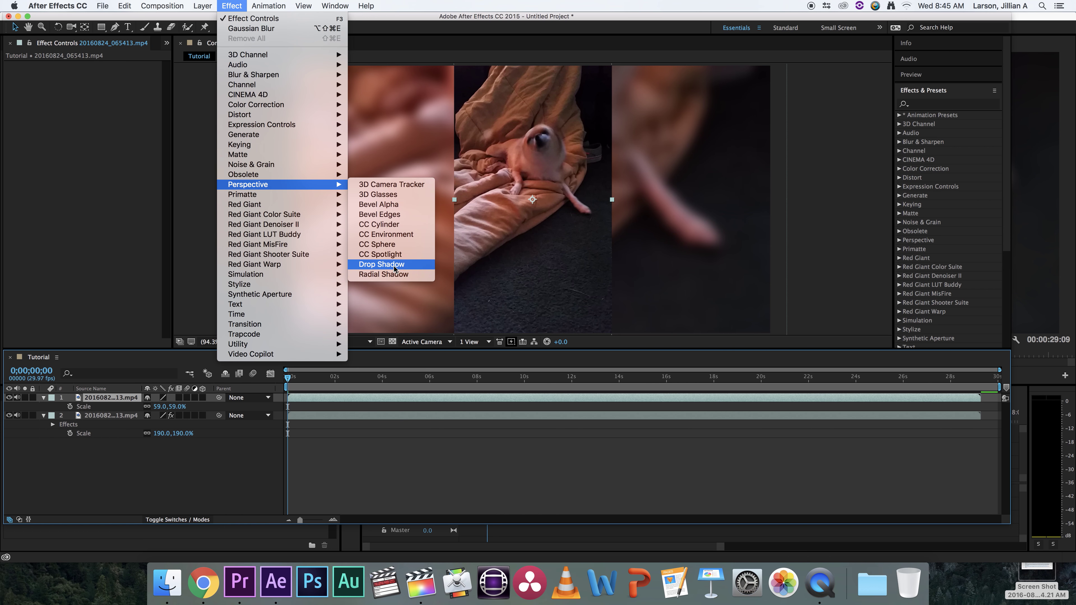
pyautogui.click(382, 264)
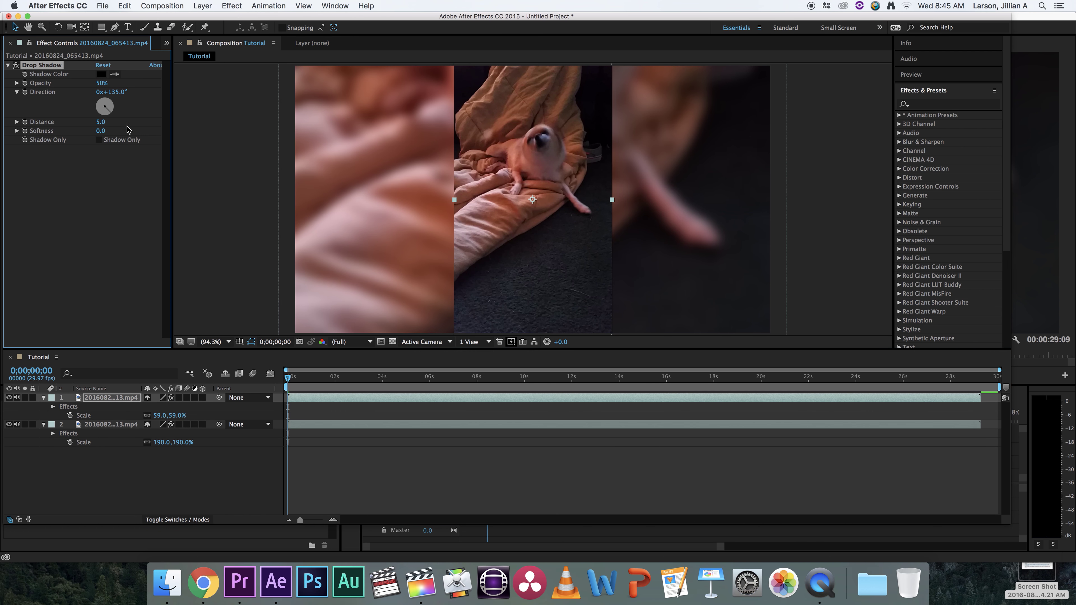
pyautogui.moveTo(110, 111)
pyautogui.mouseDown()
pyautogui.moveTo(103, 94)
pyautogui.moveTo(94, 102)
pyautogui.mouseUp()
pyautogui.click(202, 468)
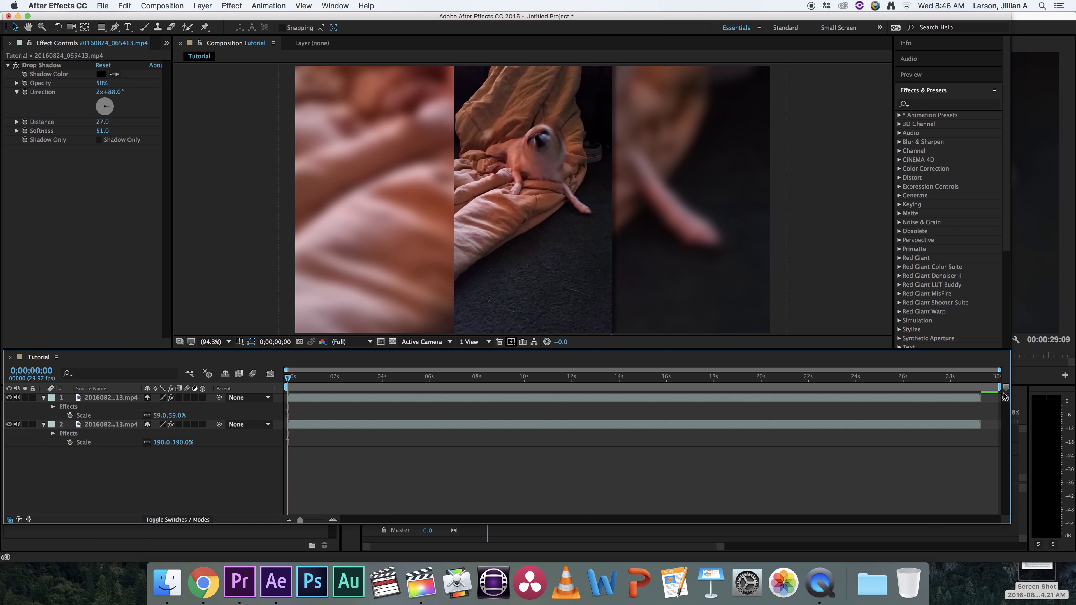
# Shorten the work area so it ends where the video layers end.
pyautogui.moveTo(999, 387); pyautogui.dragTo(982, 392)
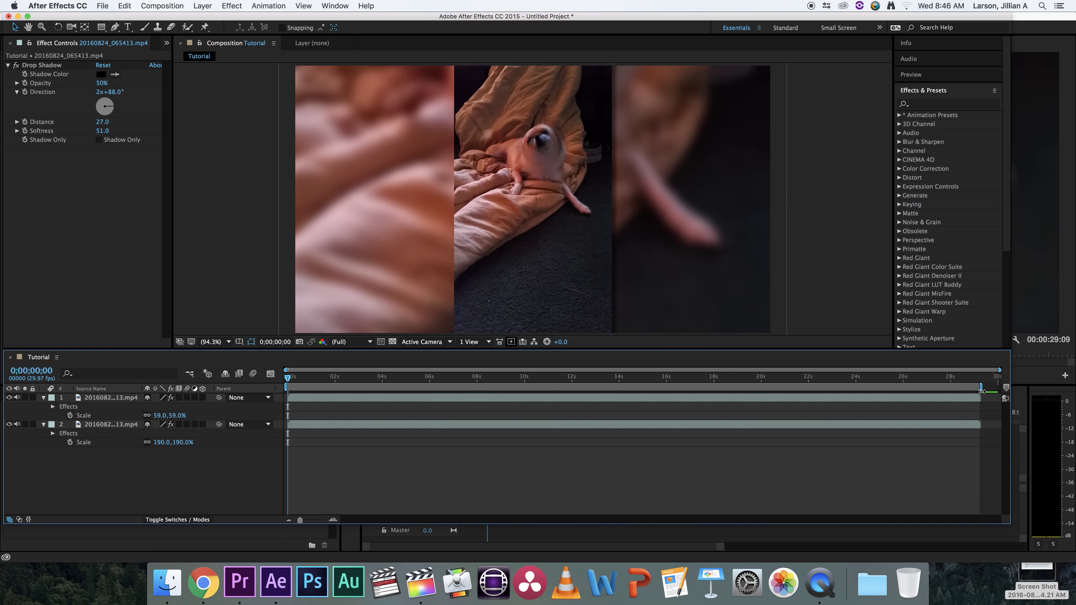